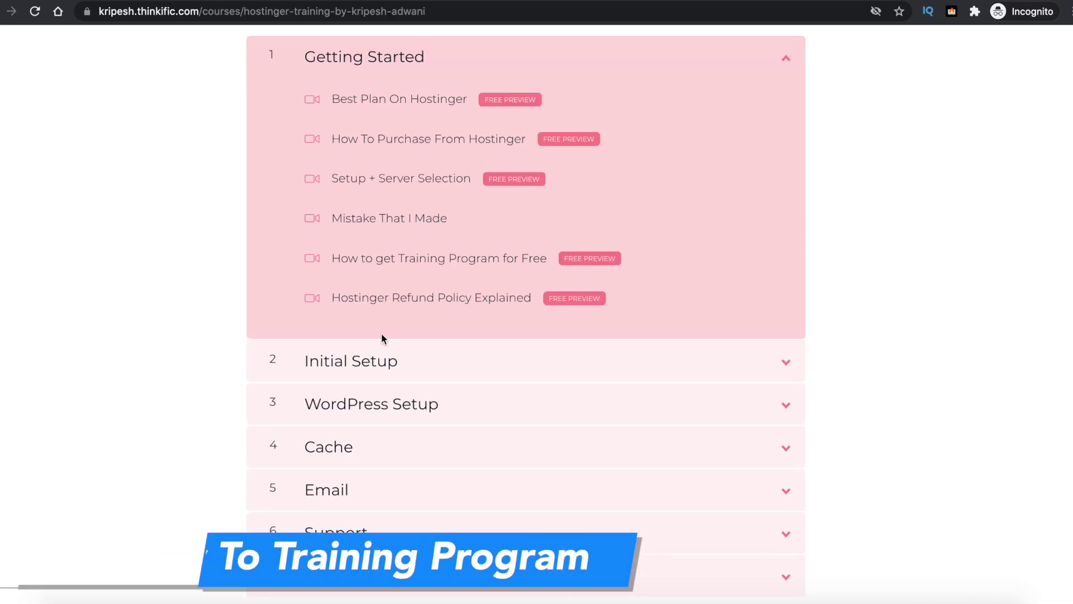
Look through the lessons of the Initial Setup, WordPress Setup and Cache sections, and view the Hostinger once-a-year price offer.
click(412, 352)
scroll(431, 538, down, 1)
click(431, 538)
scroll(468, 364, down, 9)
click(471, 355)
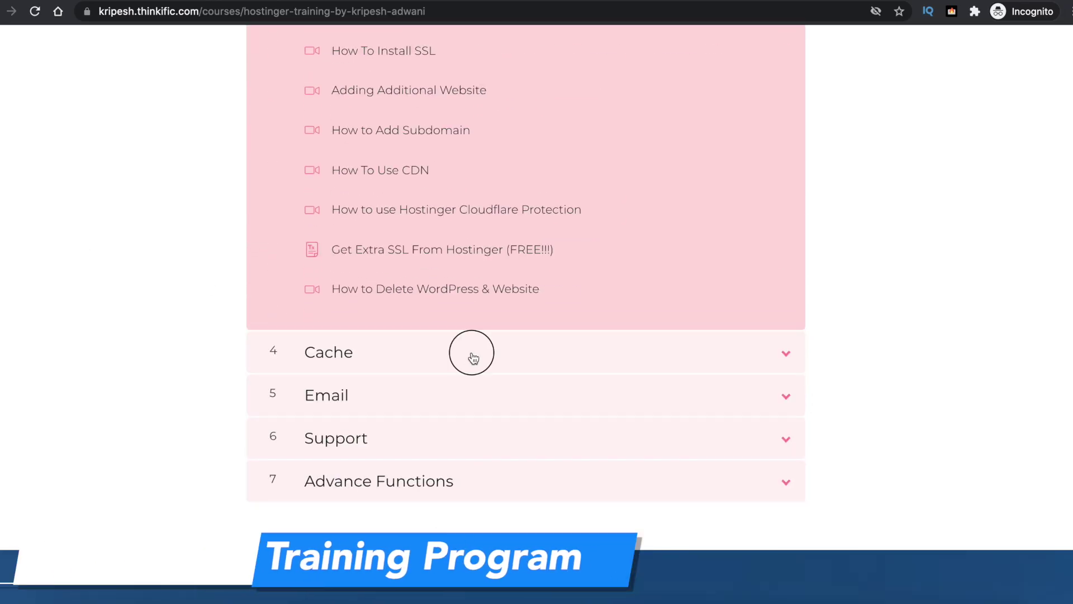
scroll(473, 369, down, 8)
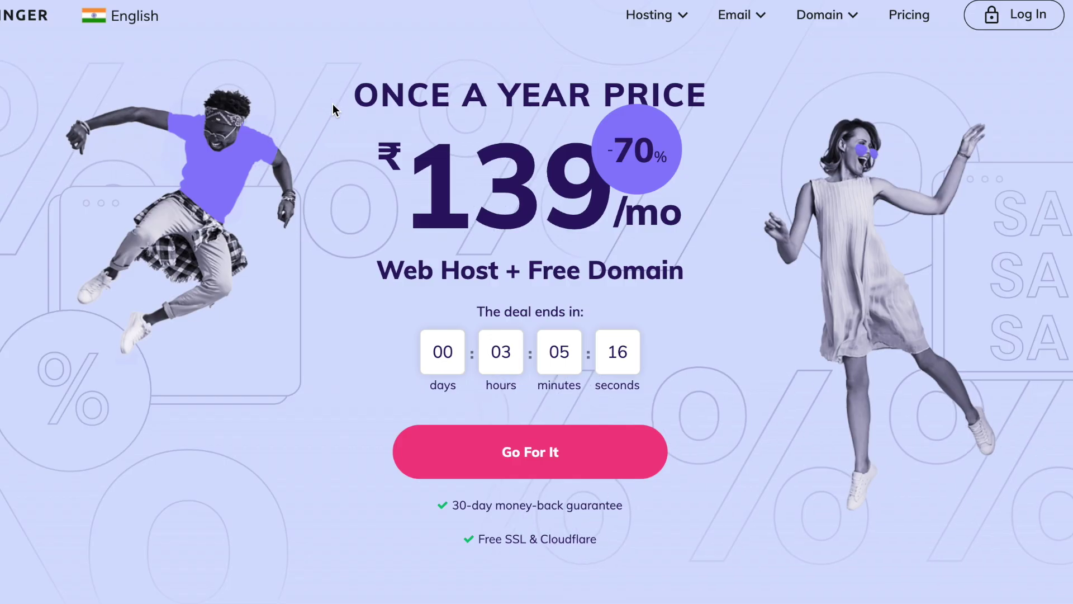
drag(344, 89, 774, 95)
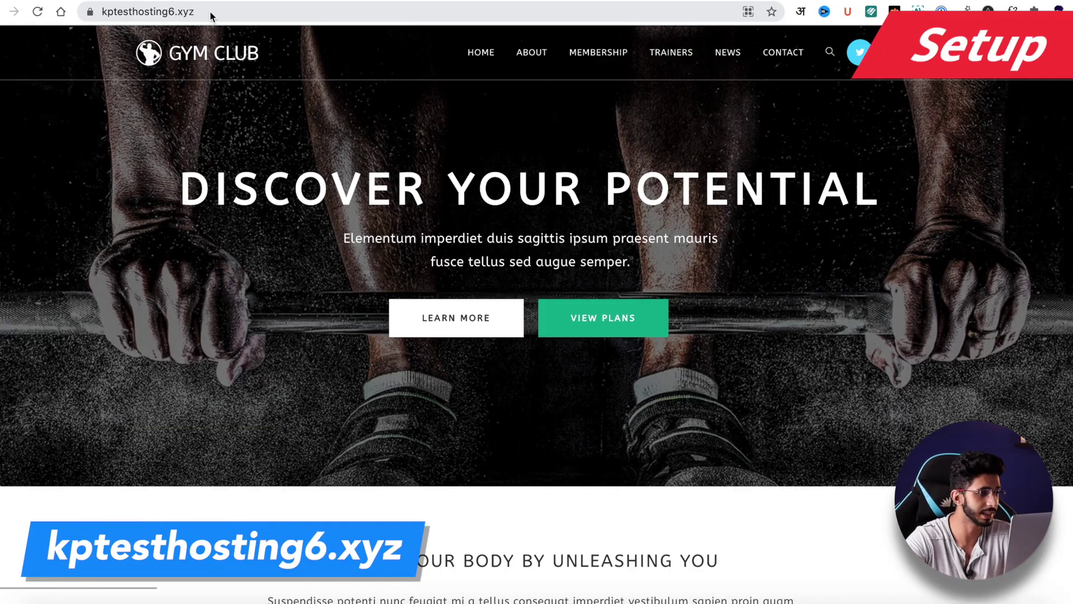
Examine the home page of the kptesthosting6.xyz website and its address.
scroll(240, 166, down, 3)
scroll(241, 166, up, 3)
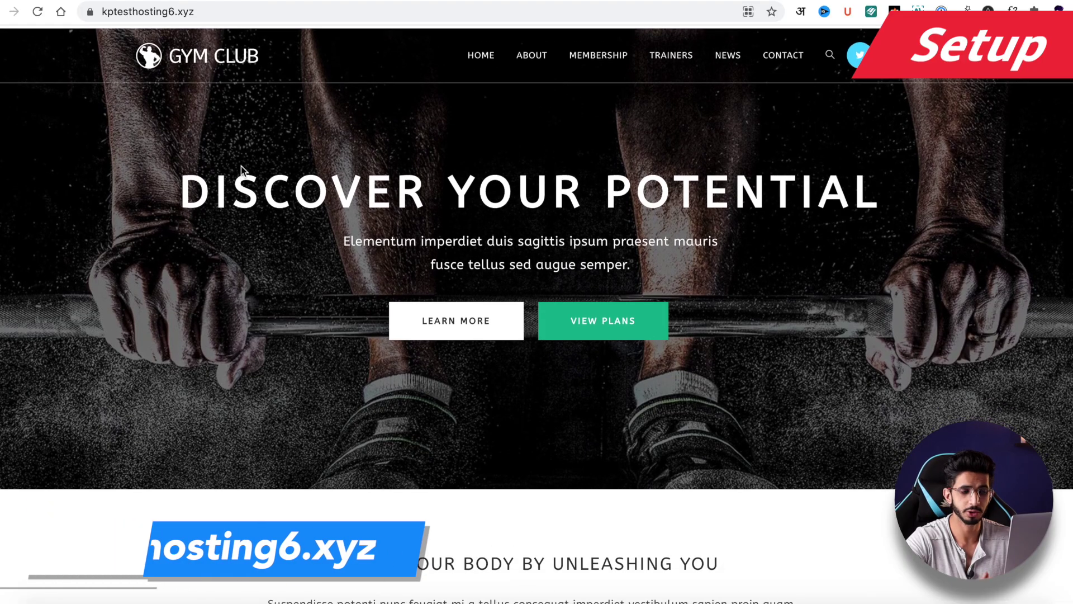
scroll(240, 166, down, 10)
scroll(240, 166, up, 10)
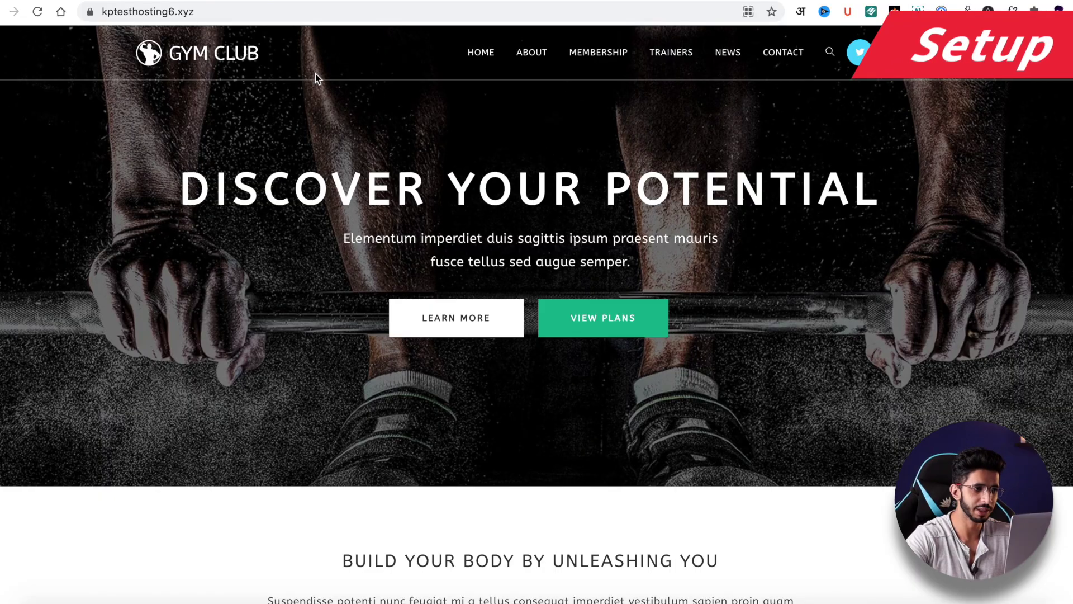
scroll(315, 73, down, 1)
scroll(224, 57, up, 1)
scroll(224, 56, down, 1)
click(189, 14)
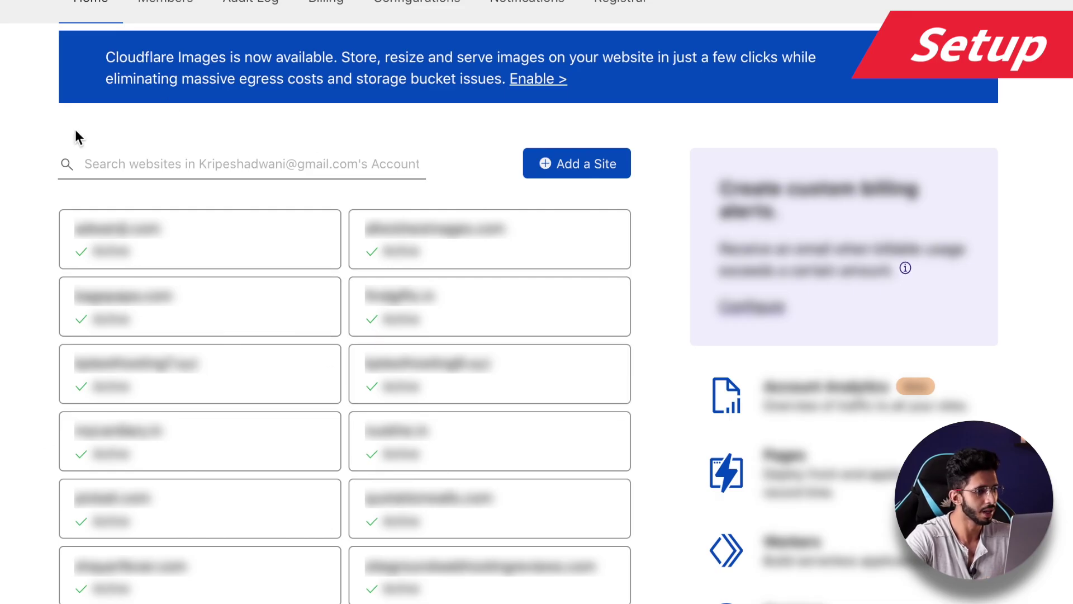
Open the form for adding a site in Cloudflare and paste the address copied from the open kptesthosting6.xyz website.
click(571, 164)
click(243, 16)
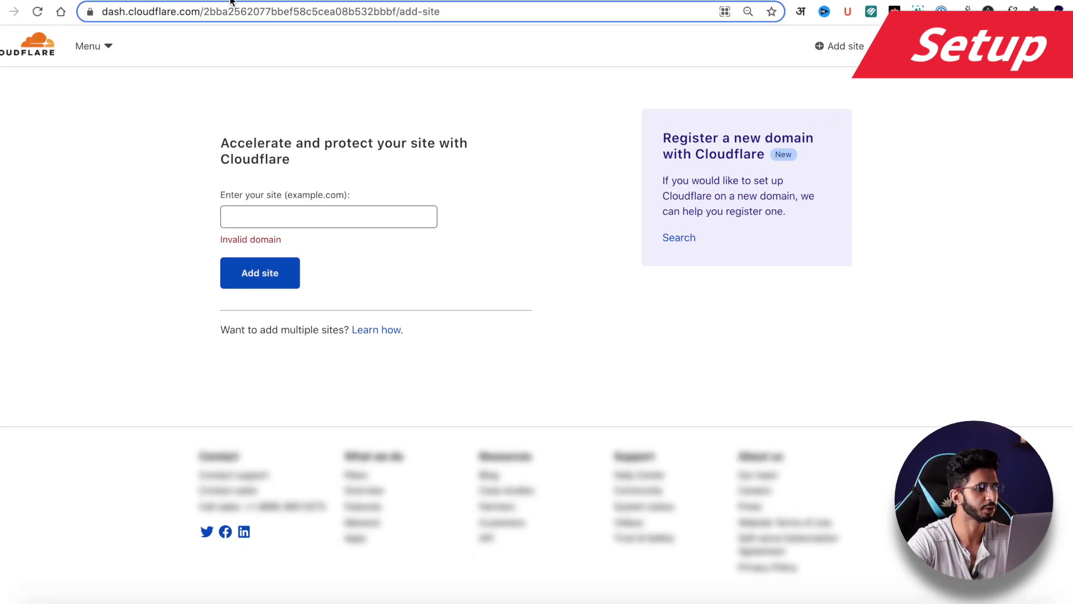
click(232, 1)
click(237, 17)
key(ctrl+c)
click(333, 1)
click(234, 211)
key(ctrl+v)
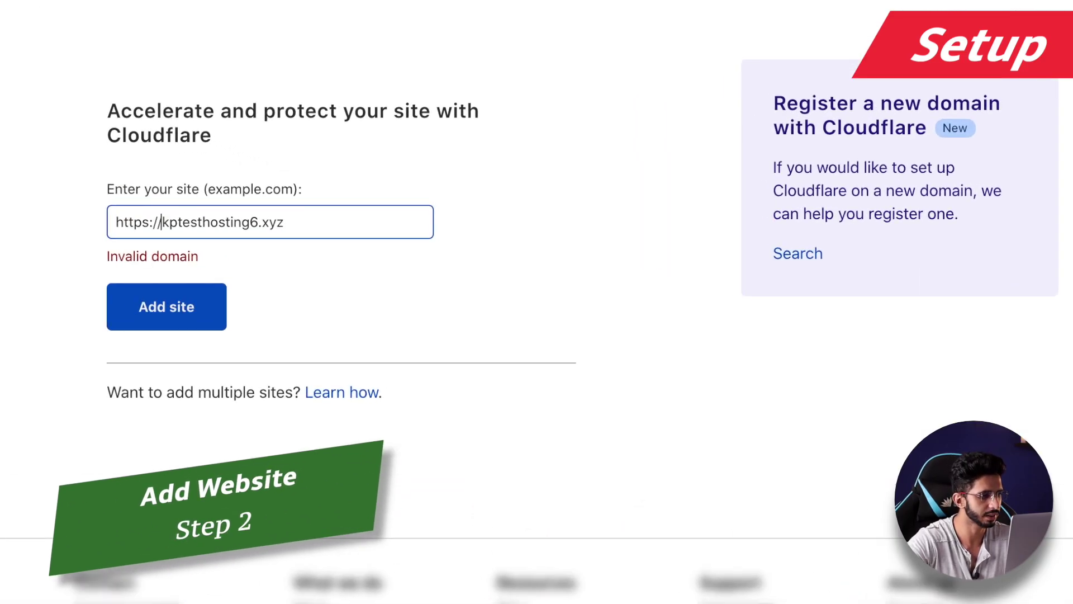
key(shift+Home)
key(BackSpace)
click(106, 230)
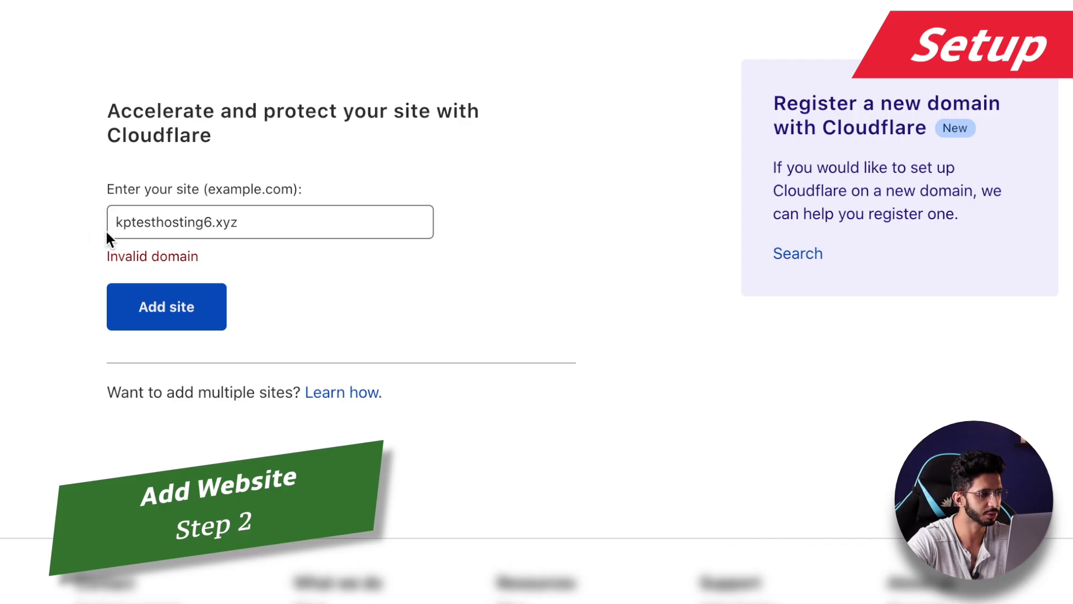
click(202, 300)
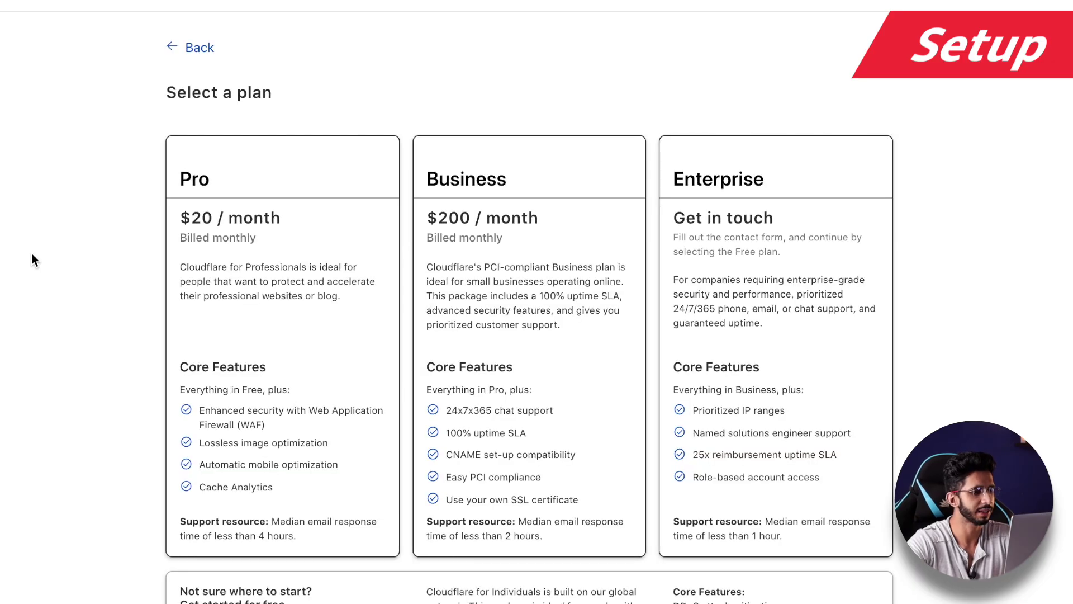
Select the Free $0 plan for the site and continue.
scroll(32, 259, down, 1)
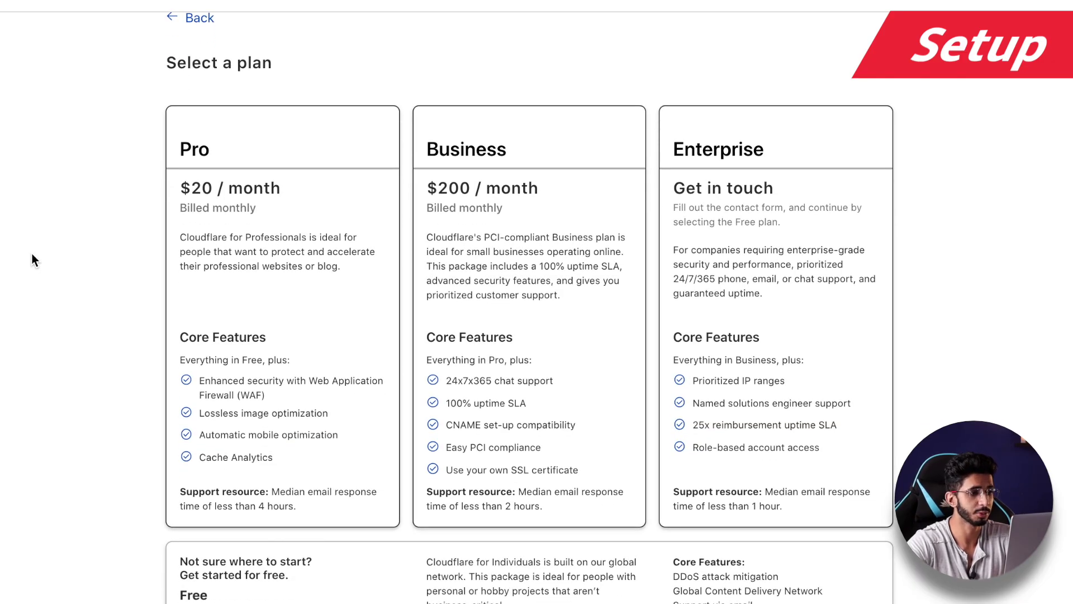
scroll(323, 233, down, 3)
scroll(530, 308, down, 2)
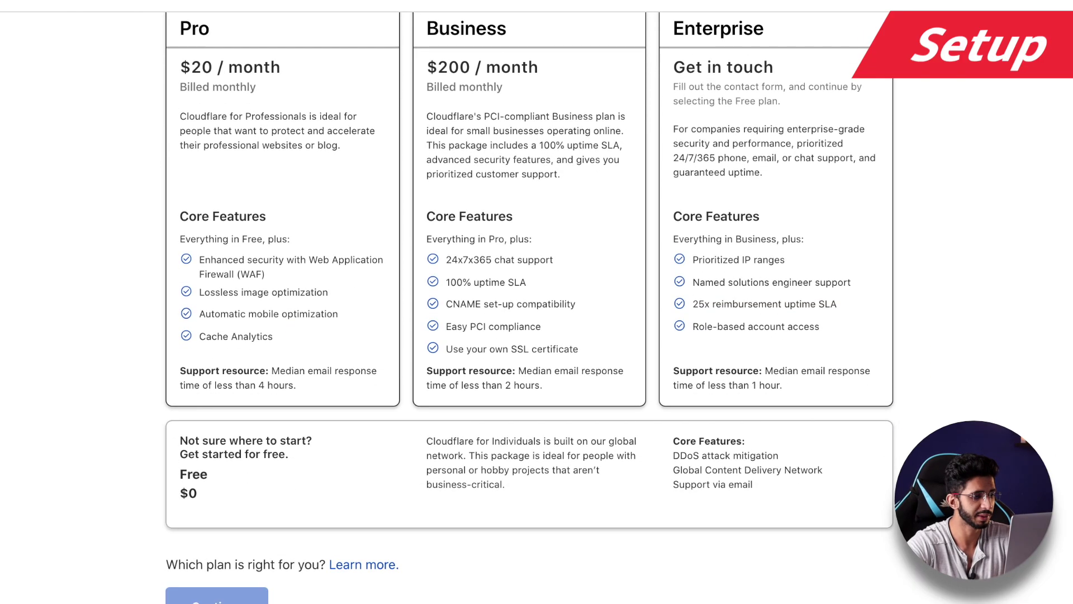
click(239, 476)
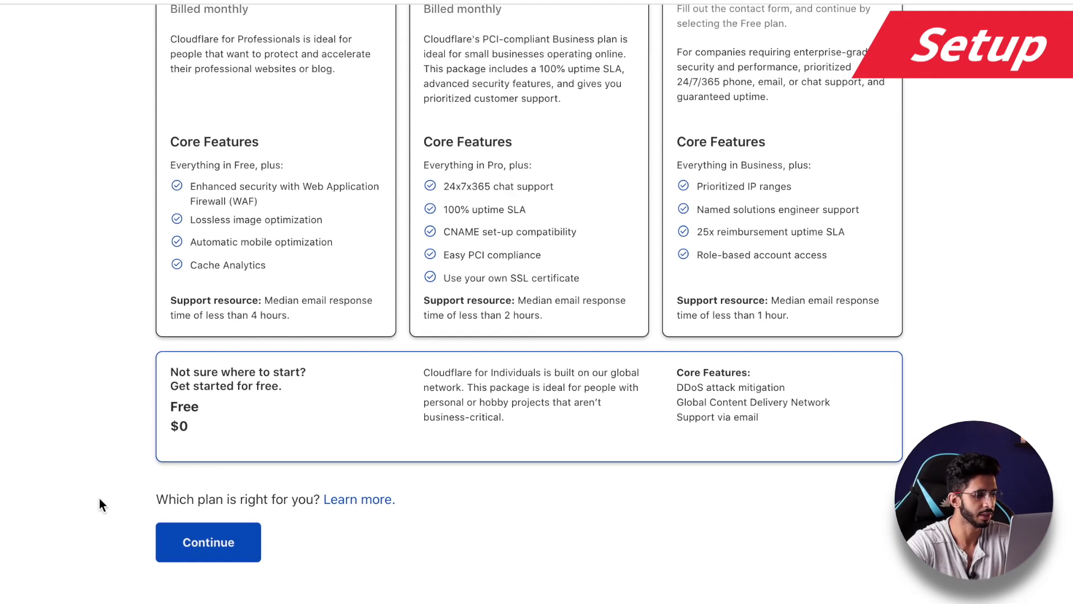
click(174, 562)
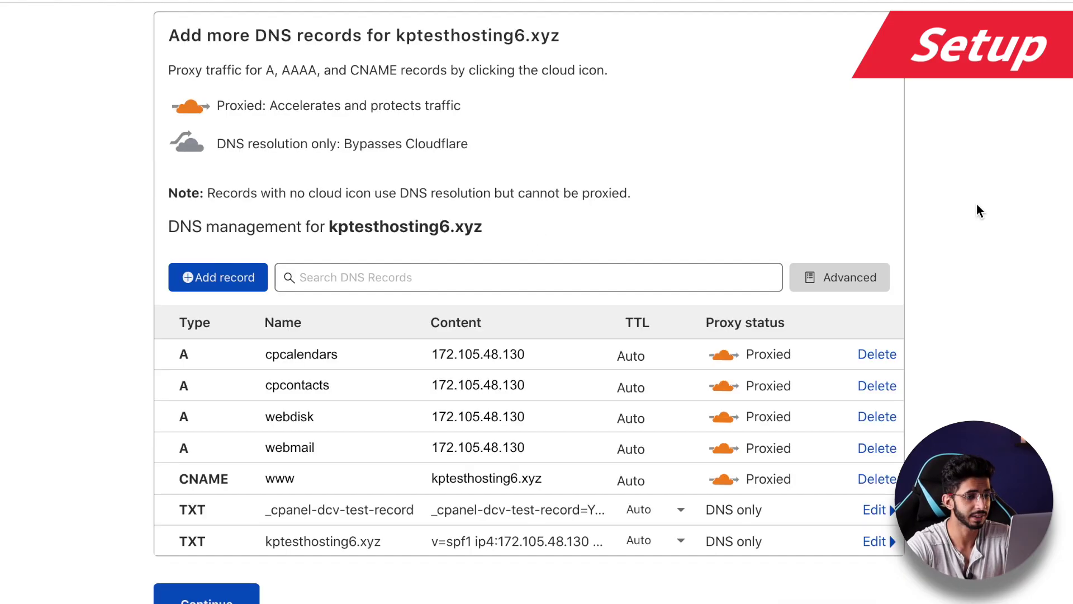
Switch the cpcalendars, cpcontacts, webdisk, webmail and www DNS records to DNS only.
scroll(961, 201, down, 1)
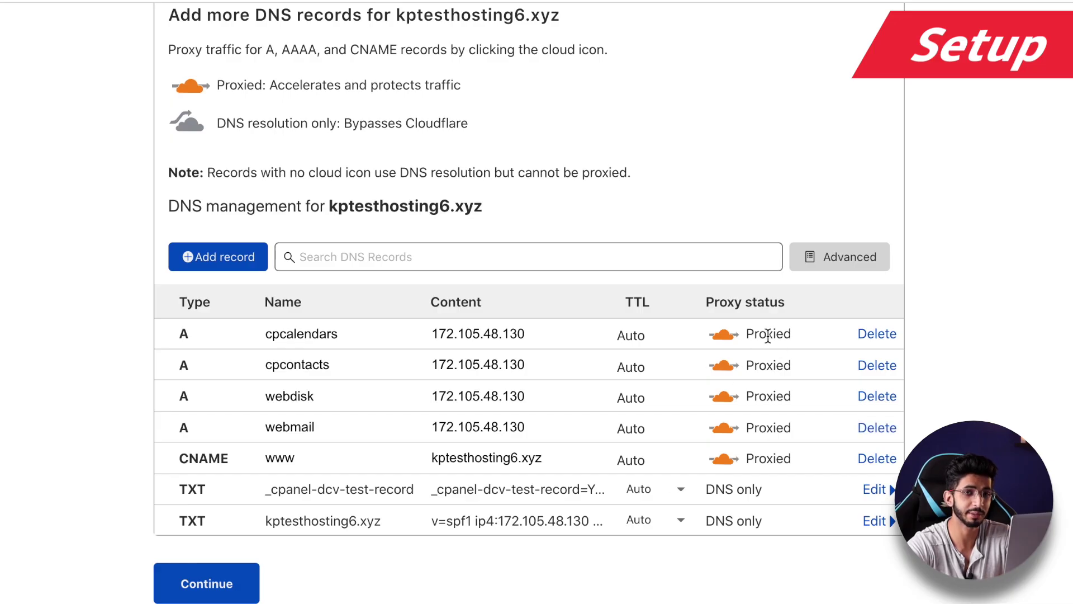
click(722, 335)
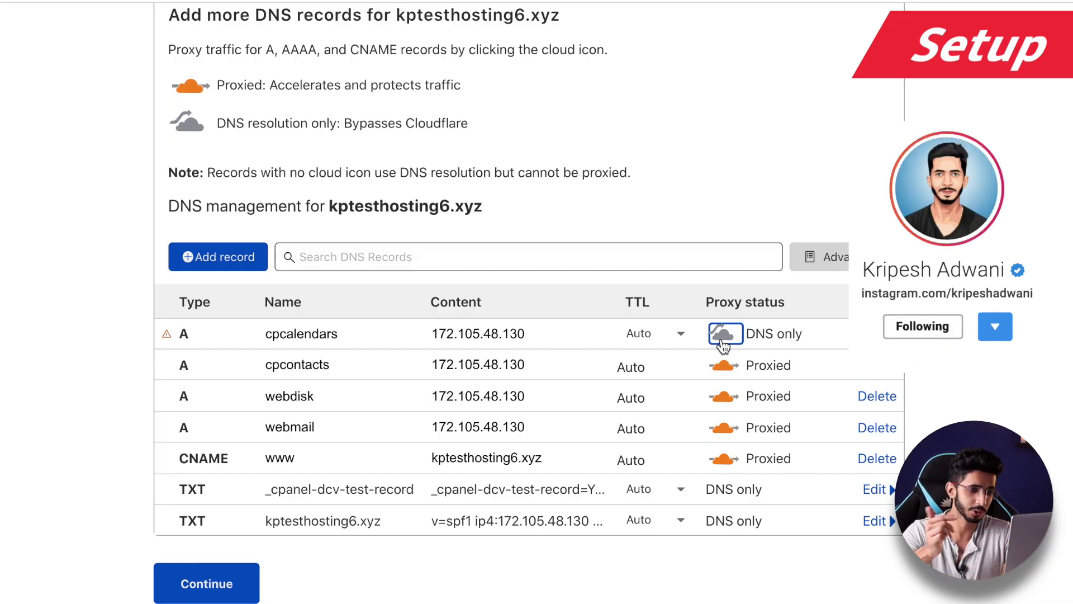
click(719, 371)
click(721, 400)
click(721, 429)
click(721, 460)
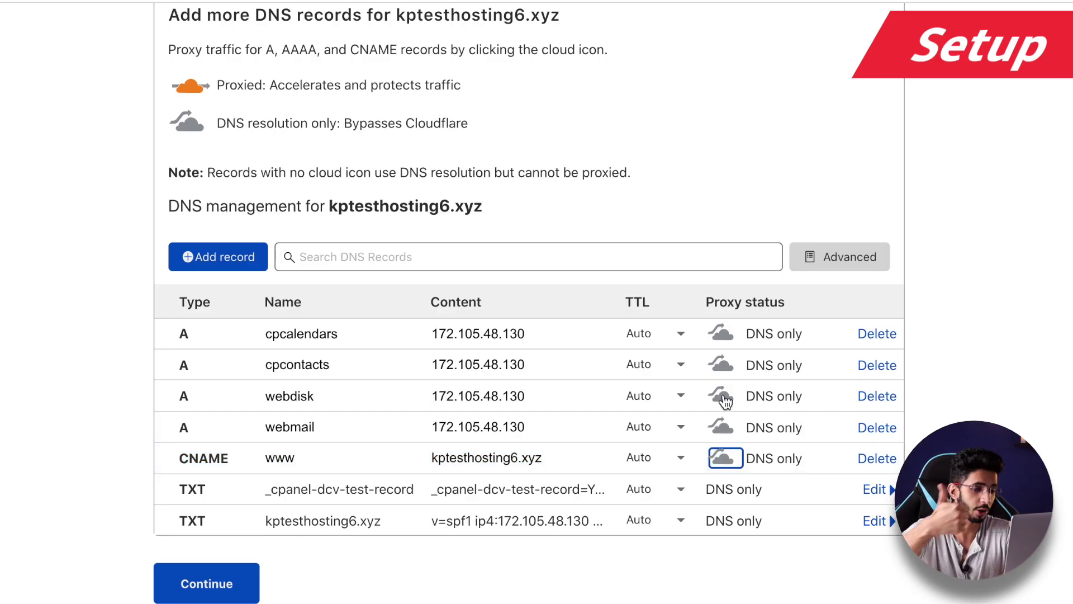
Switch the cpcalendars, cpcontacts, webdisk, webmail and www DNS records back to Proxied.
click(722, 333)
click(722, 366)
click(721, 396)
click(720, 427)
click(721, 459)
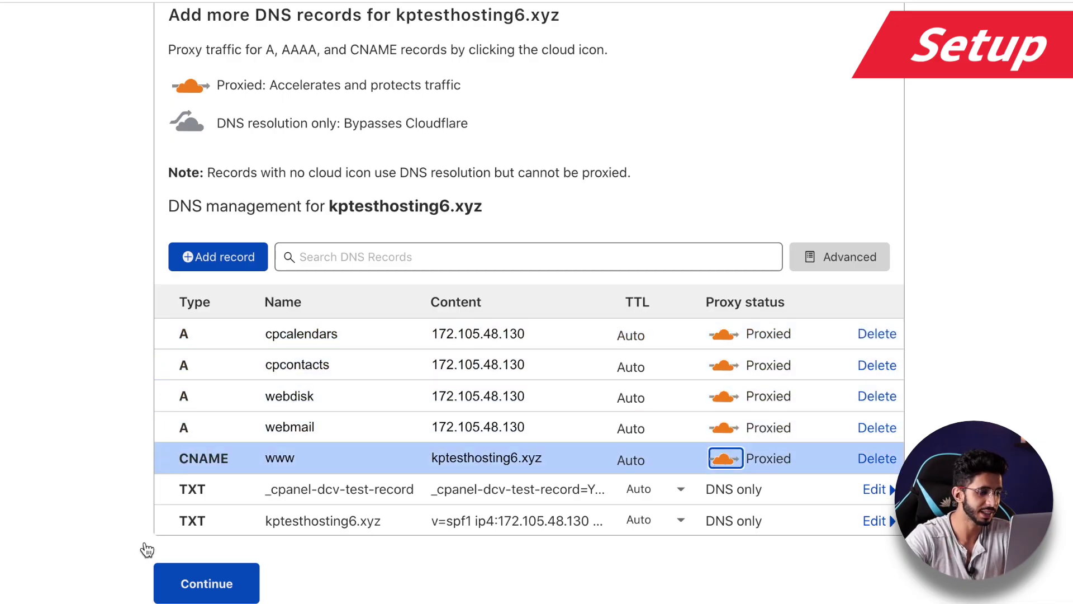
Accept the DNS records and copy the first Cloudflare nameserver, drew.ns.cloudflare.com, from the nameserver directions.
click(215, 580)
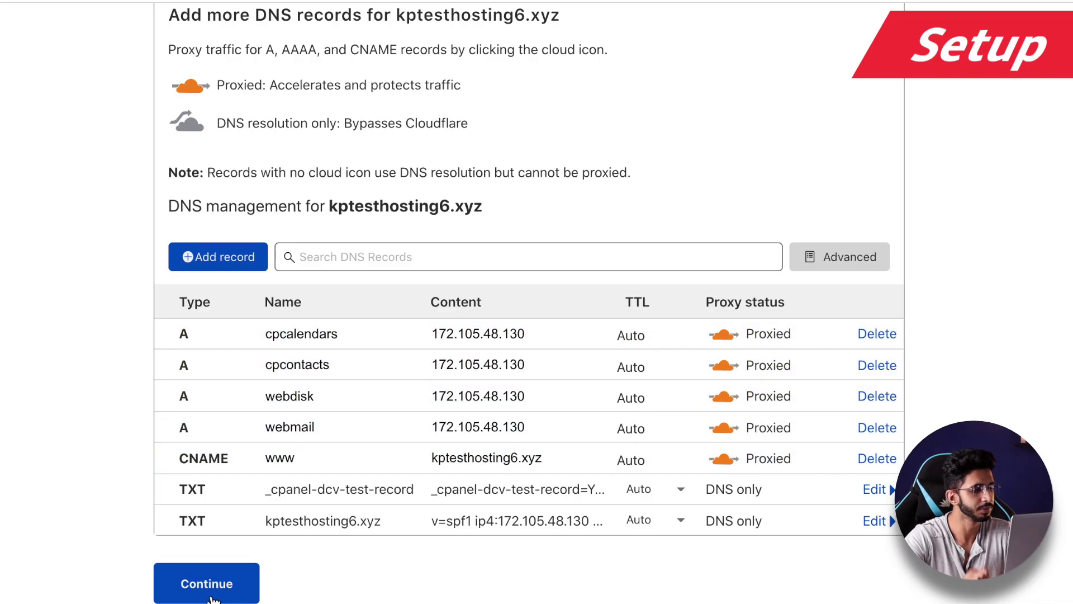
scroll(88, 350, down, 2)
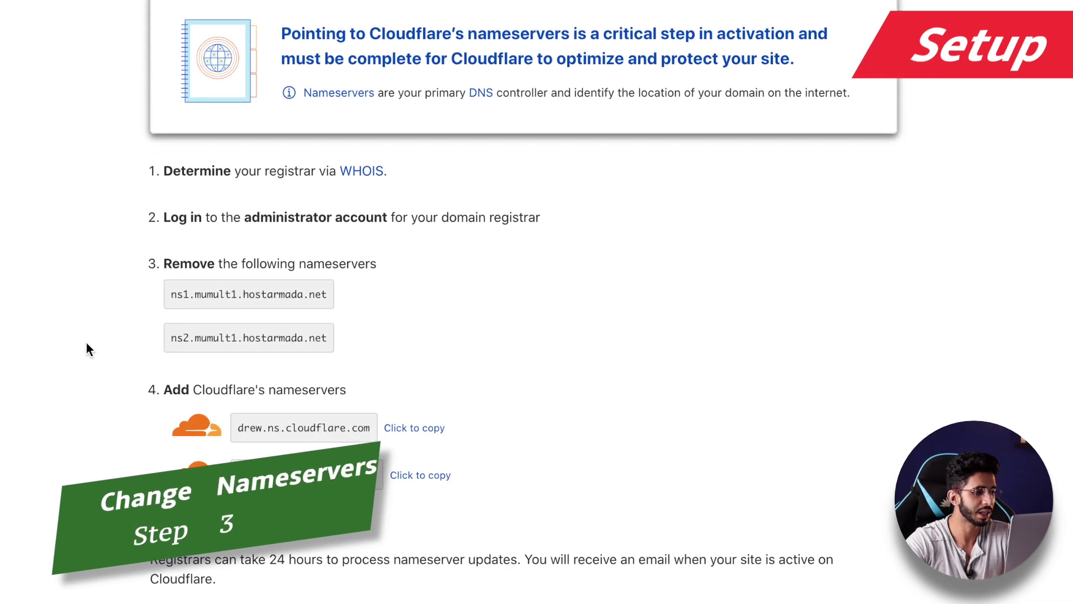
scroll(17, 355, down, 1)
drag(286, 279, 57, 368)
scroll(57, 369, down, 1)
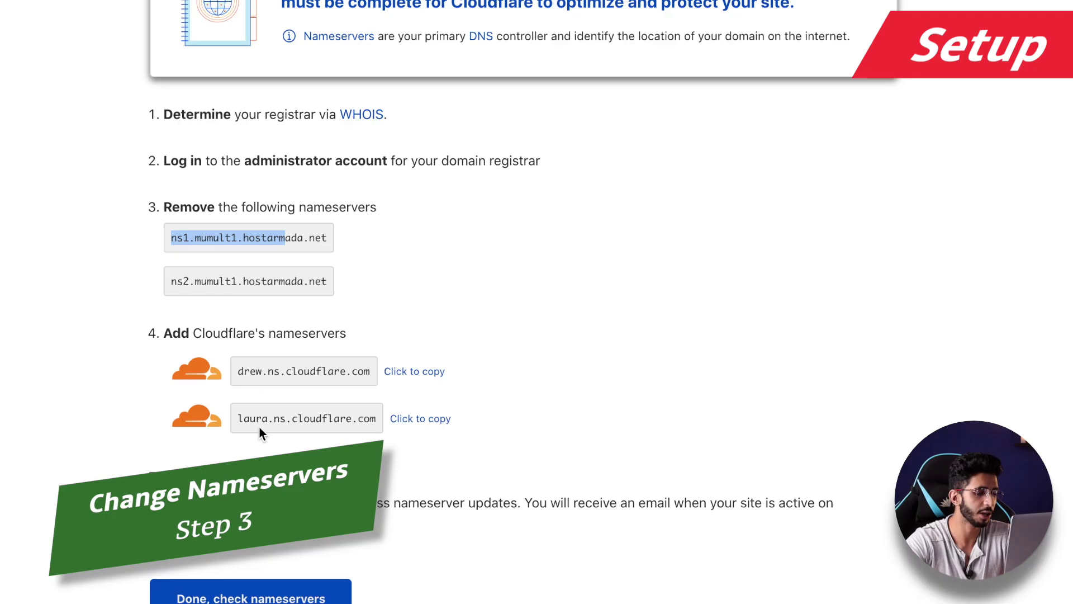
click(426, 371)
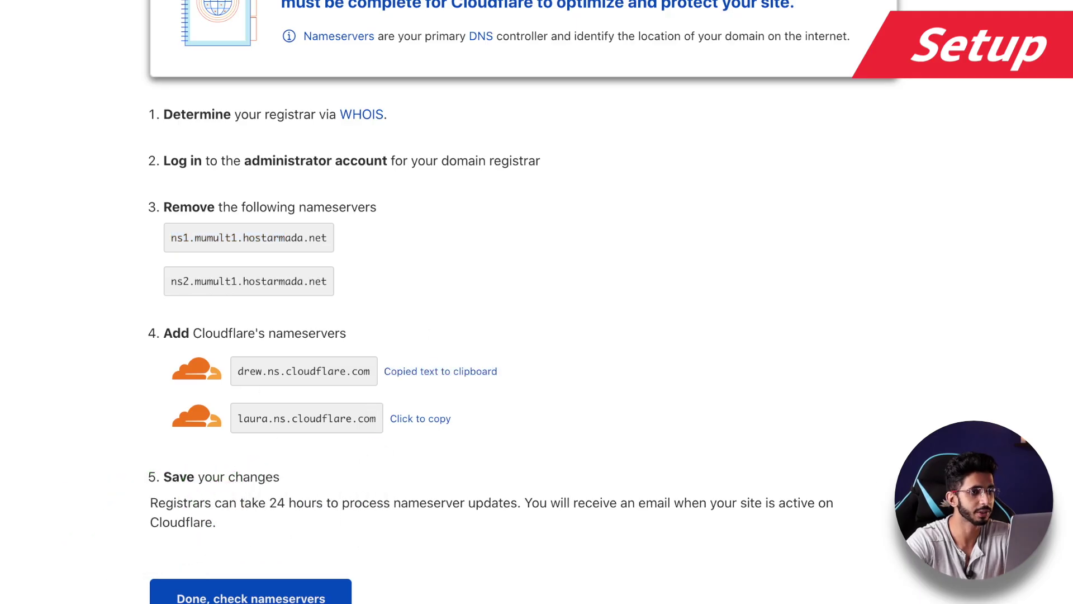
Switch to Namecheap and replace the first custom nameserver of kptesthosting6.xyz with drew.ns.cloudflare.com.
click(601, 1)
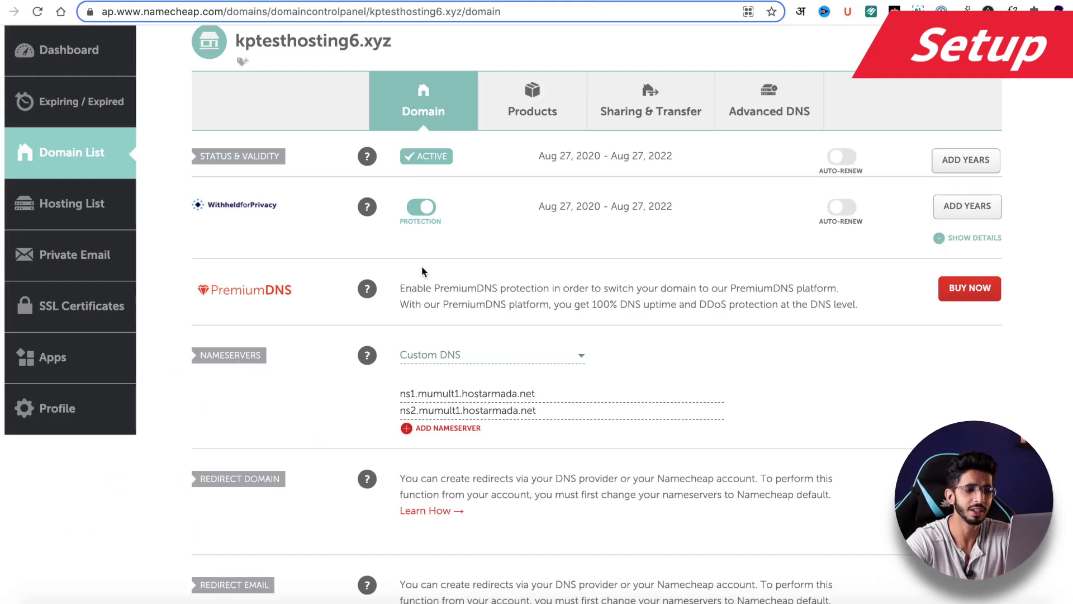
scroll(423, 272, up, 2)
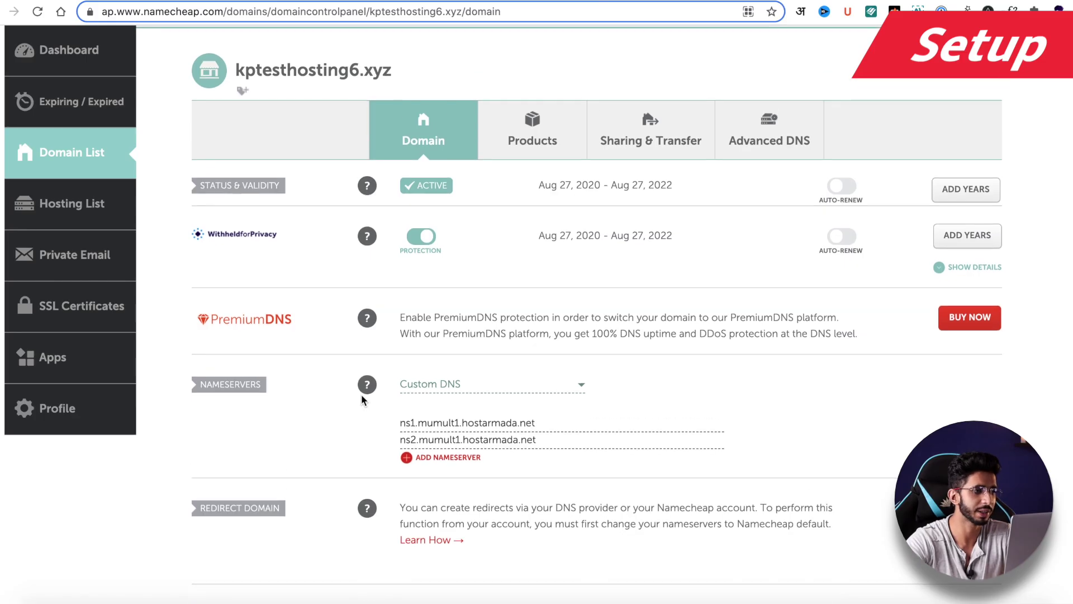
scroll(361, 394, up, 1)
scroll(361, 394, down, 2)
scroll(362, 400, down, 1)
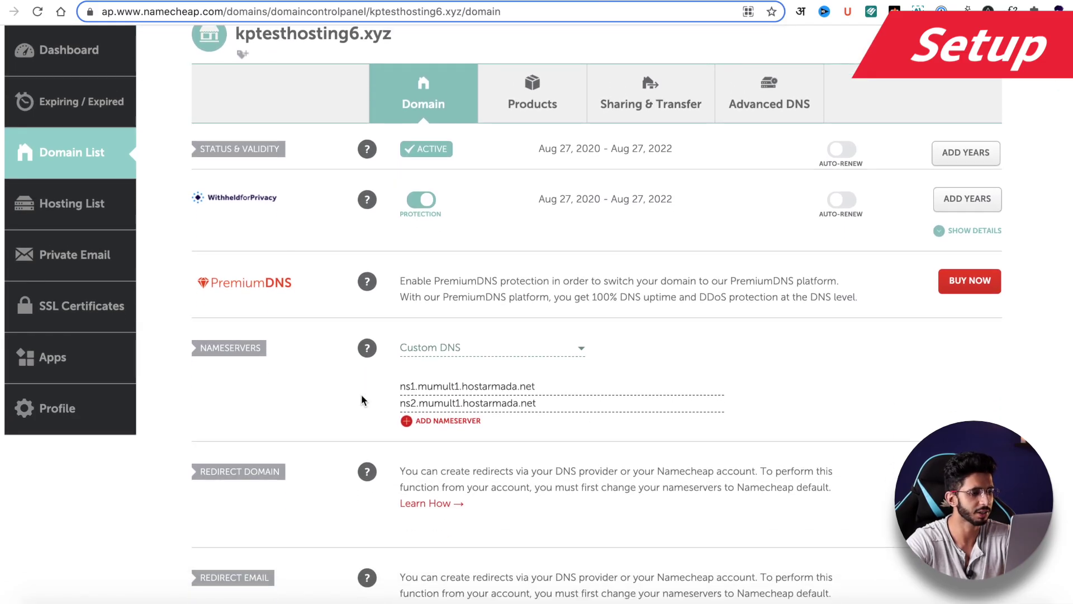
triple_click(457, 380)
key(ctrl+v)
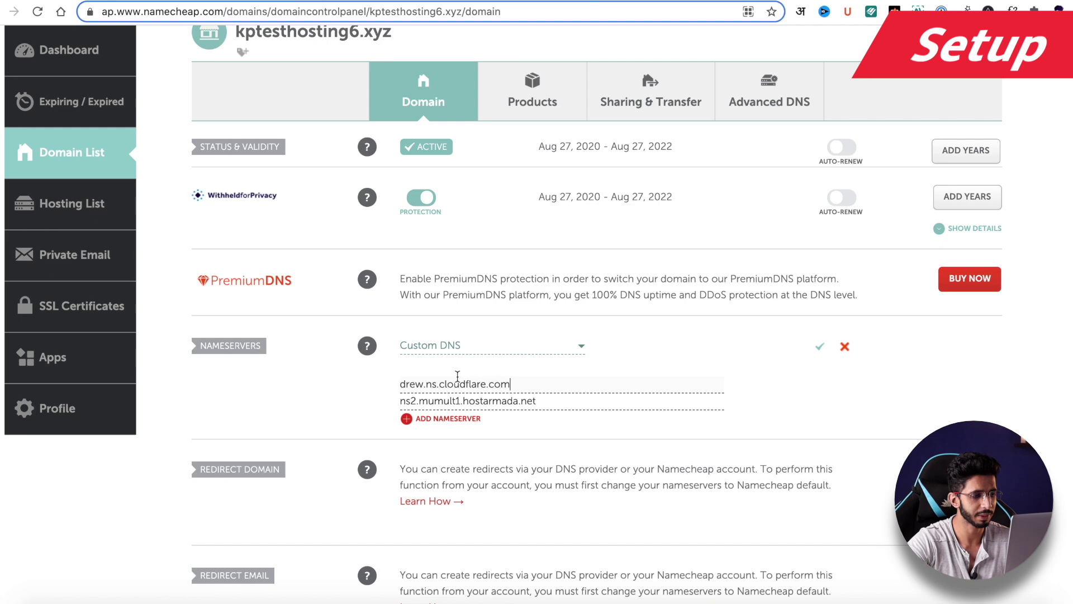
Replace the second custom nameserver in Namecheap with laura.ns.cloudflare.com copied from Cloudflare, and save the nameservers.
click(517, 1)
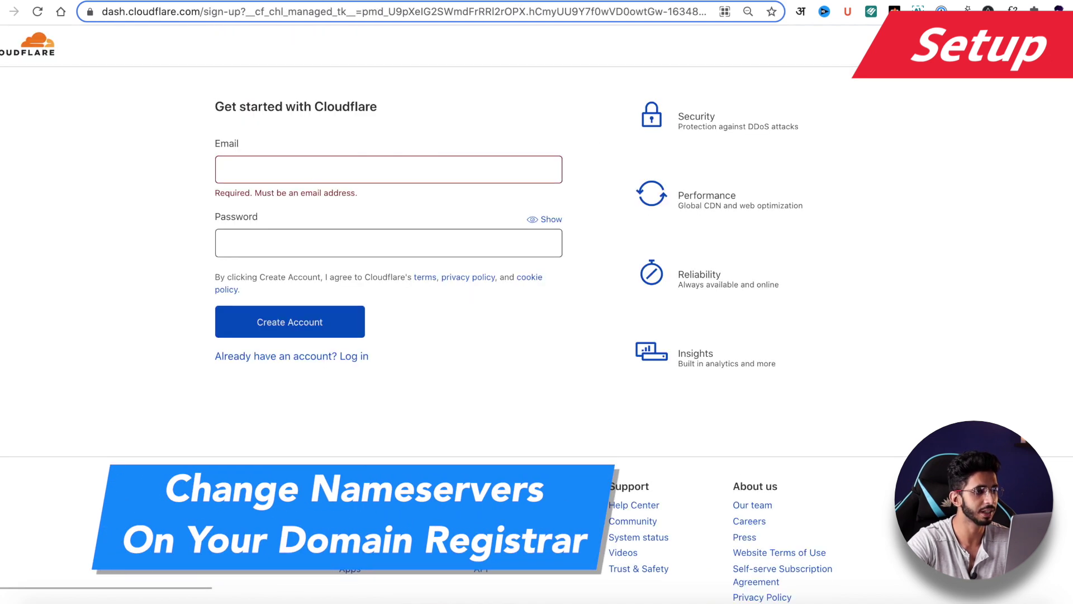
click(384, 1)
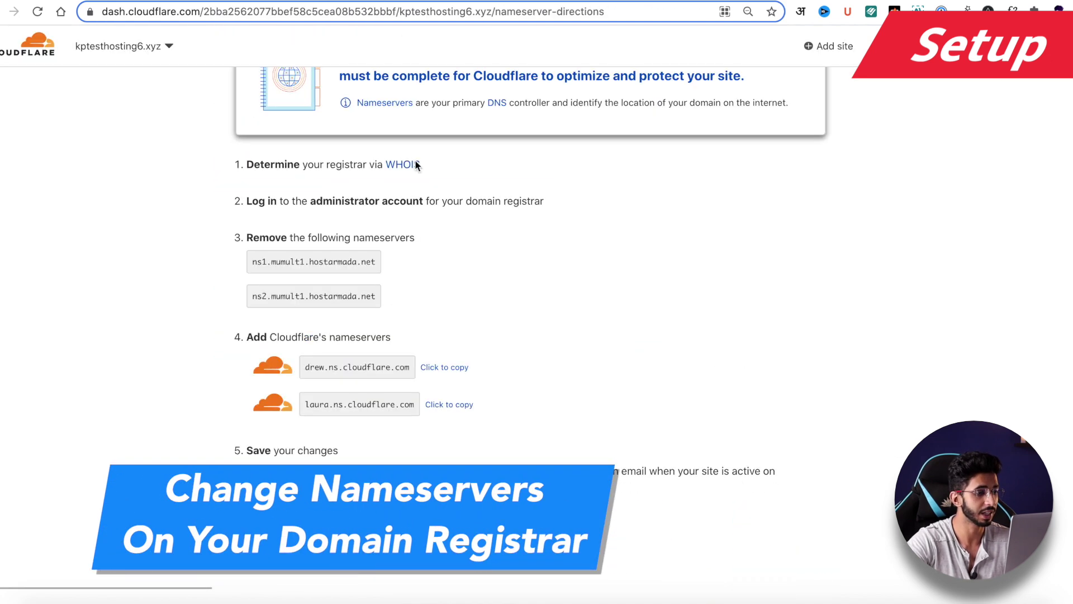
click(444, 405)
key(ctrl+shift+Tab)
triple_click(482, 400)
key(ctrl+v)
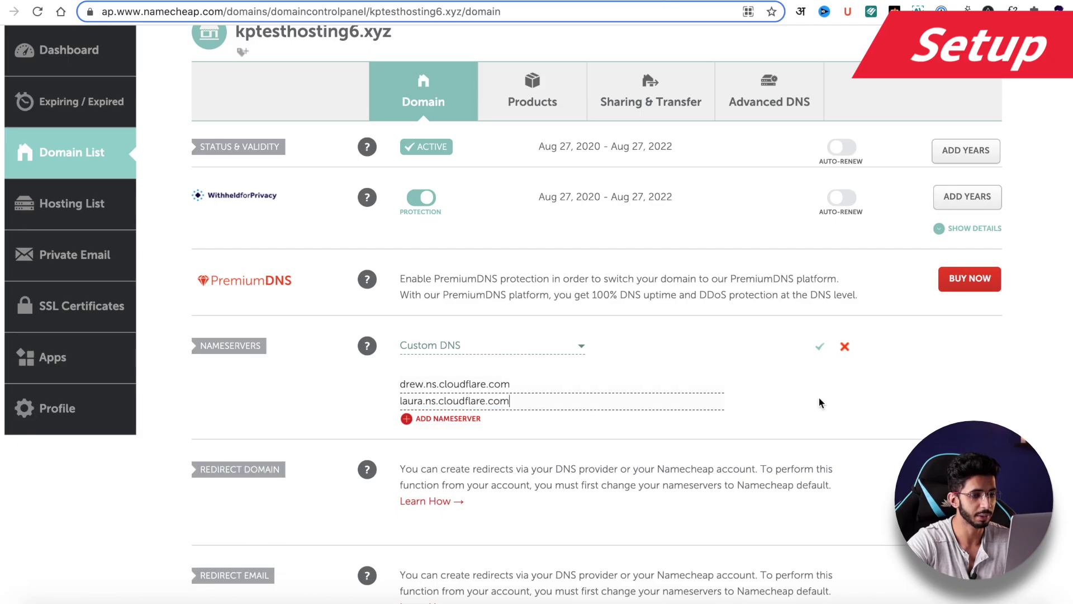
click(820, 348)
scroll(257, 465, down, 3)
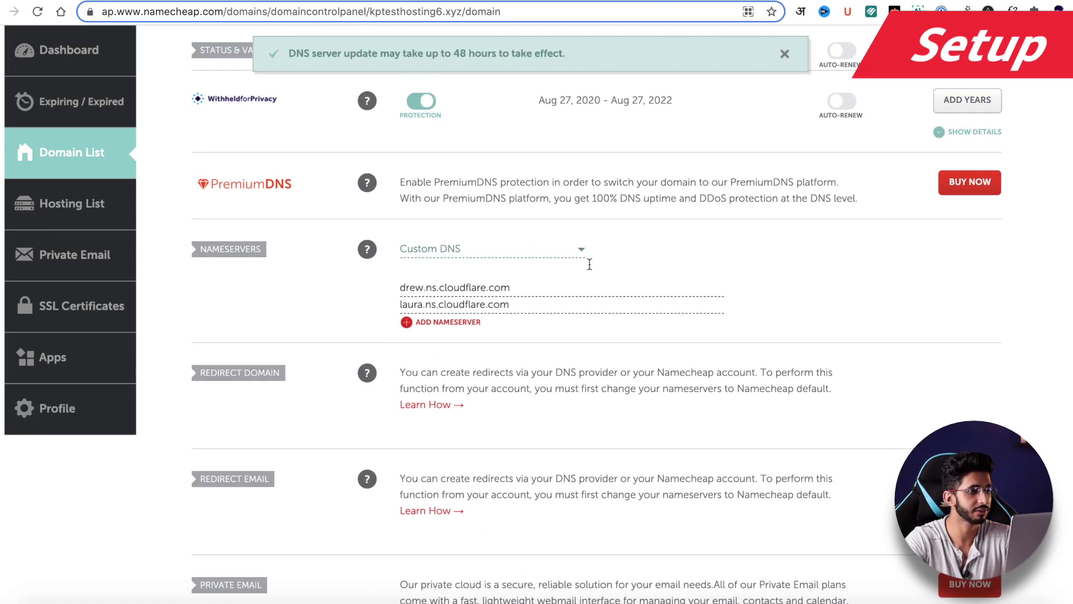
Return to Cloudflare, request the nameserver check and open the configuration recommendations for the site.
click(369, 1)
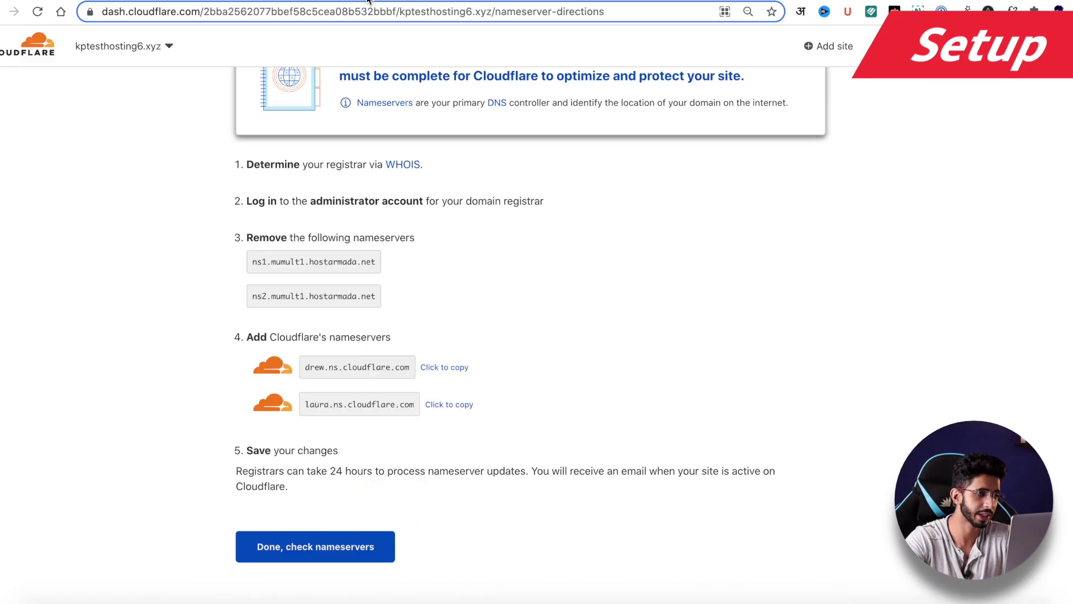
click(295, 535)
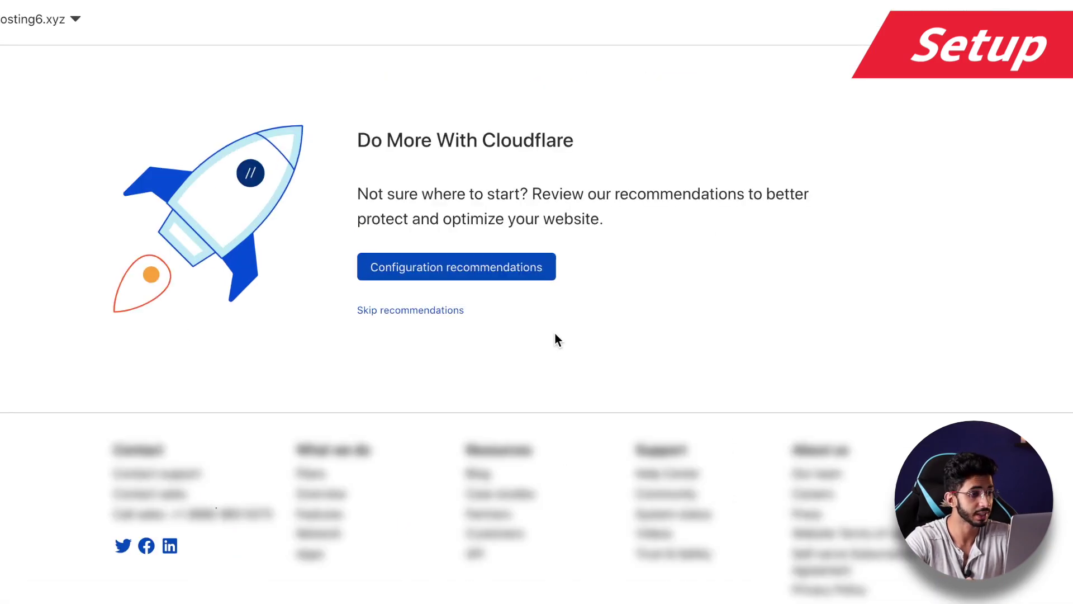
click(482, 276)
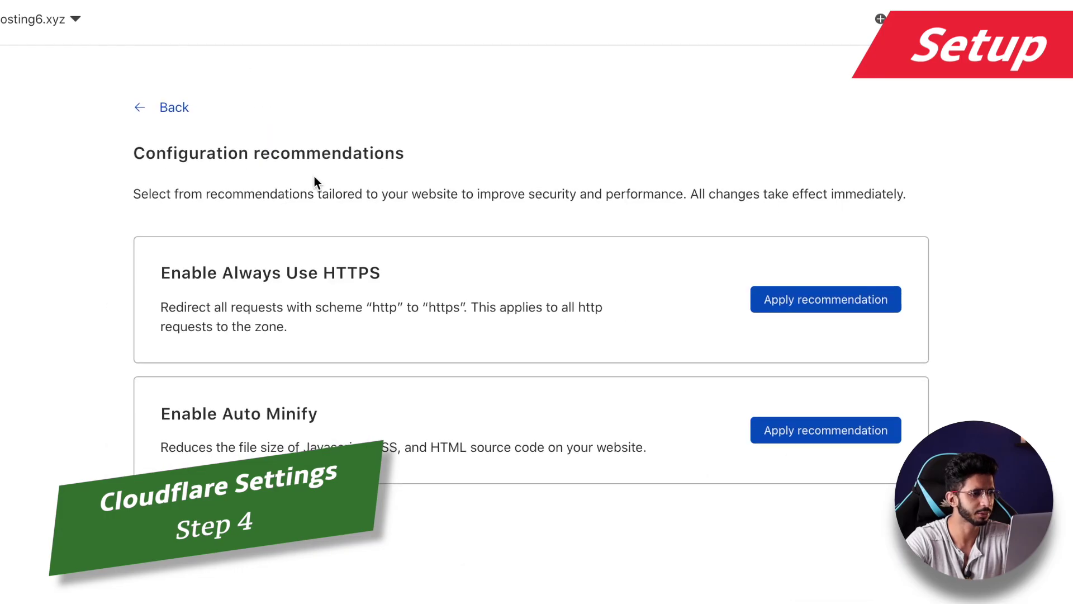
Read the Always Use HTTPS and Auto Minify recommendations.
scroll(314, 182, down, 1)
drag(264, 291, 359, 331)
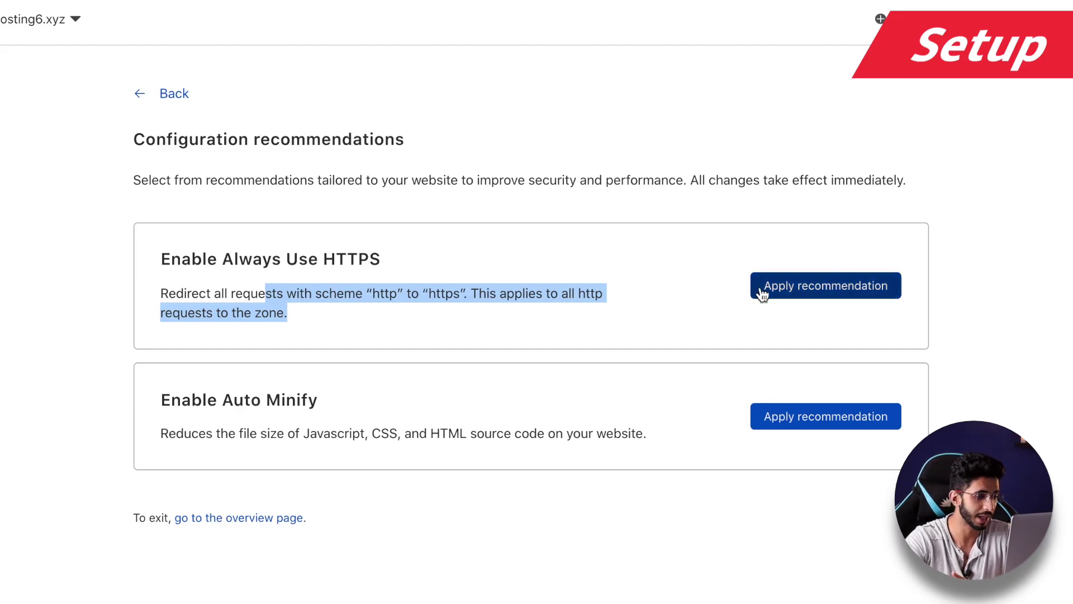
scroll(468, 311, down, 2)
click(219, 366)
drag(218, 366, 356, 371)
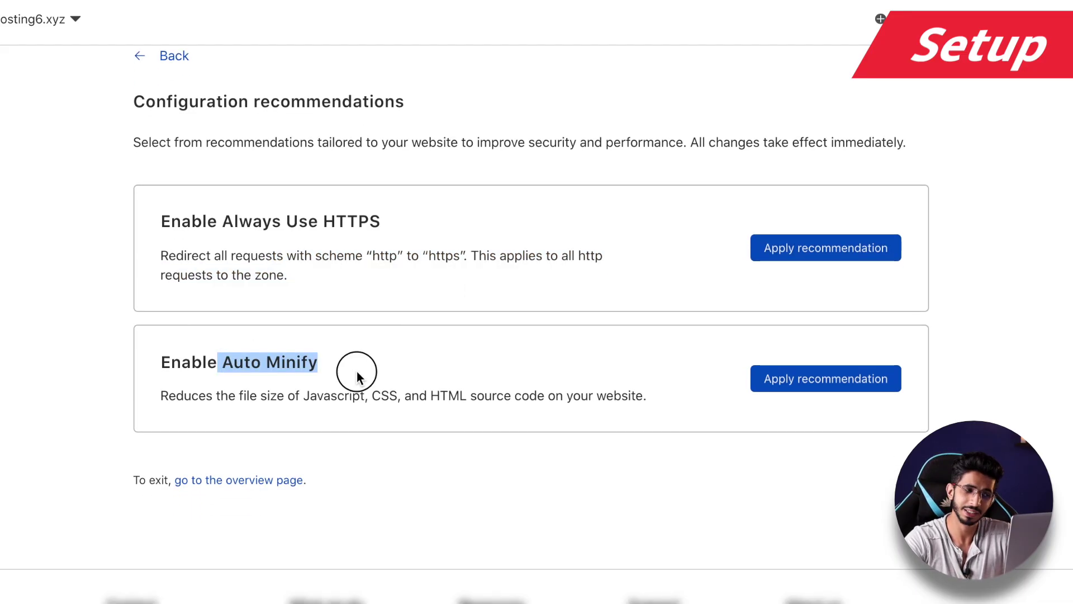
Leave the configuration recommendations for the site overview and request a nameserver check for kptesthosting6.xyz.
click(356, 371)
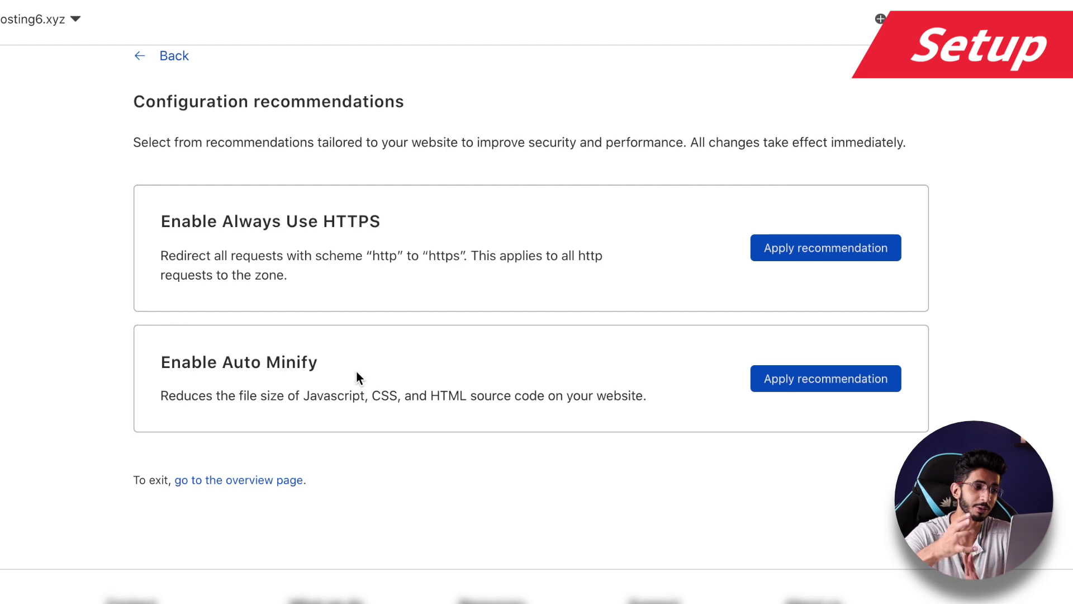
scroll(167, 124, up, 2)
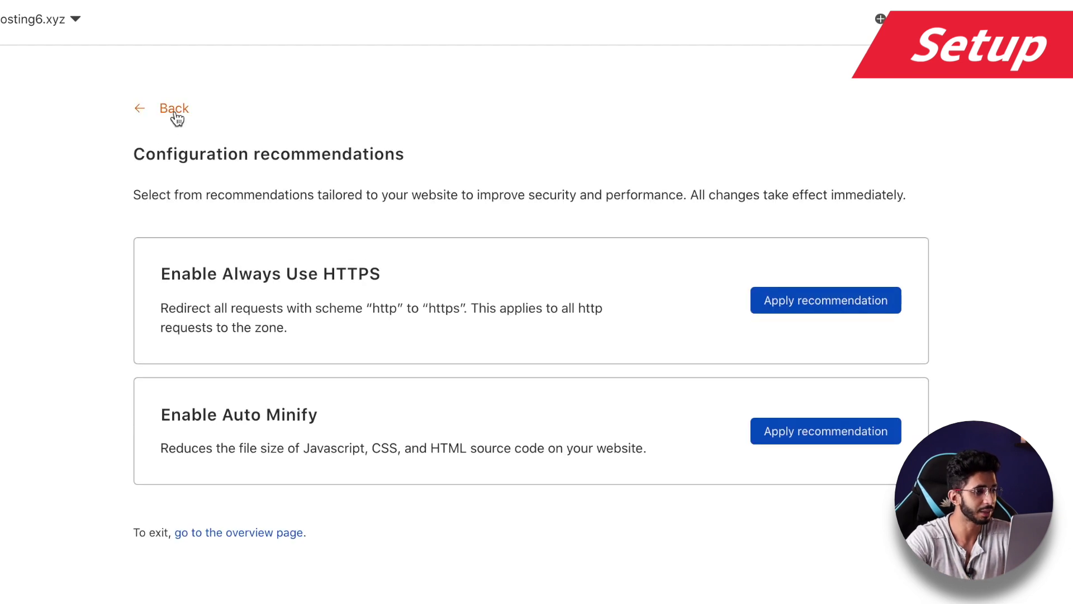
click(175, 112)
click(211, 575)
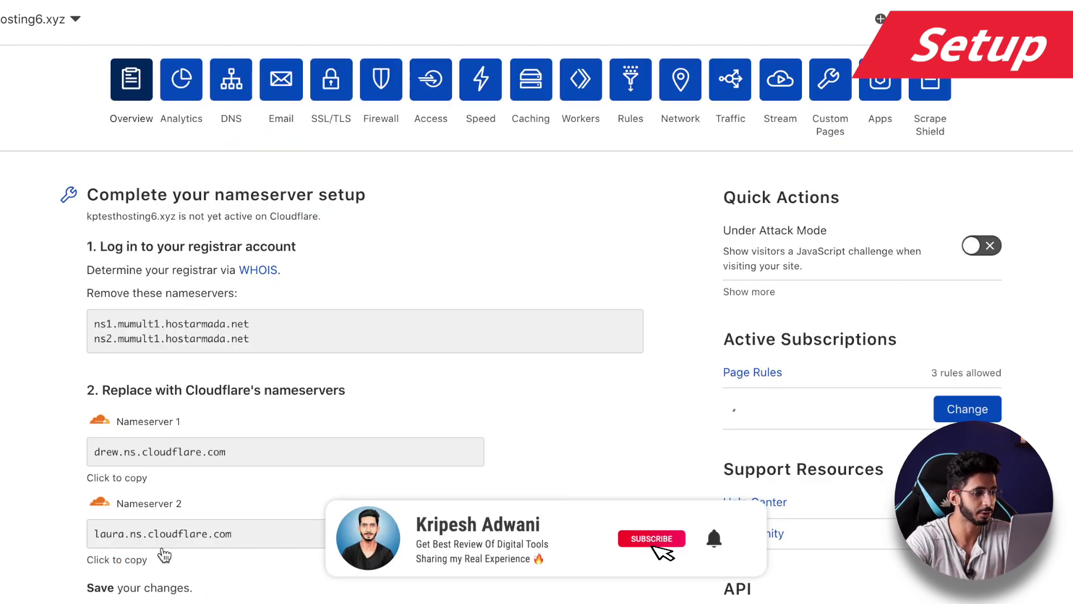
scroll(327, 378, down, 5)
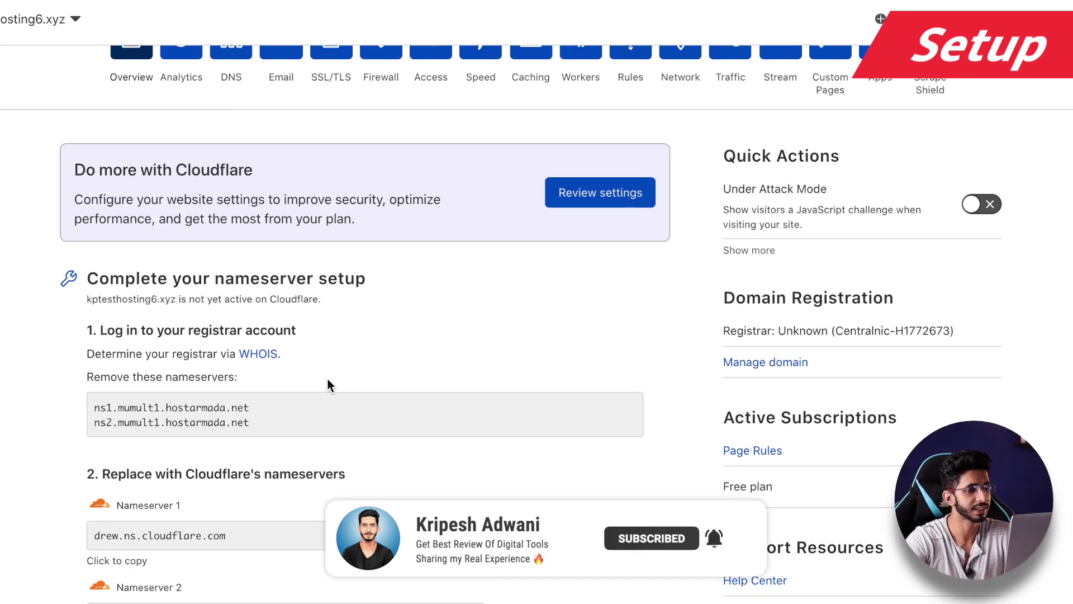
scroll(327, 378, down, 6)
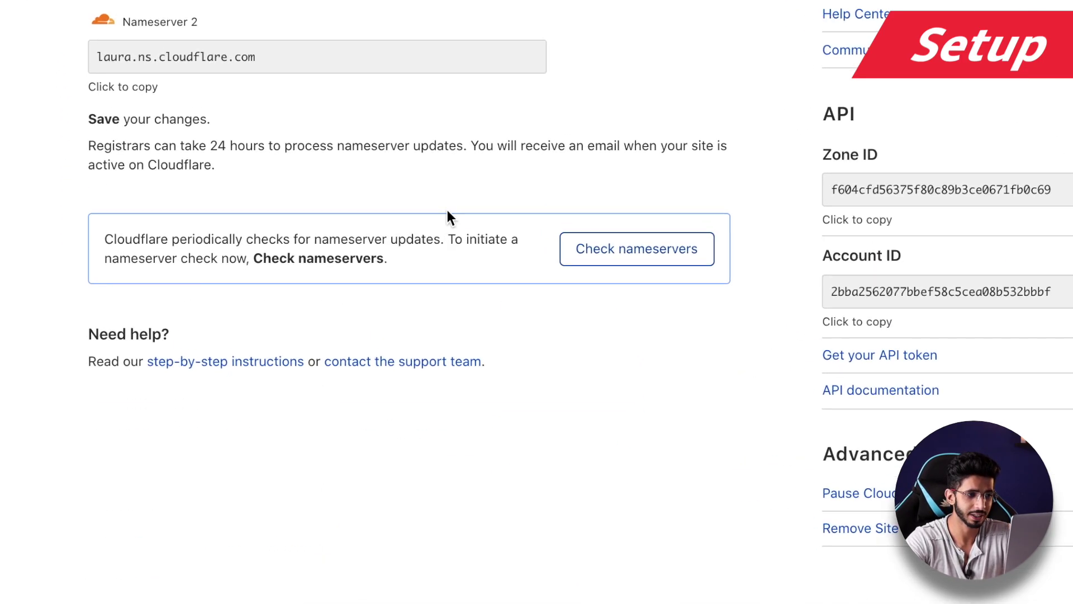
scroll(447, 215, up, 2)
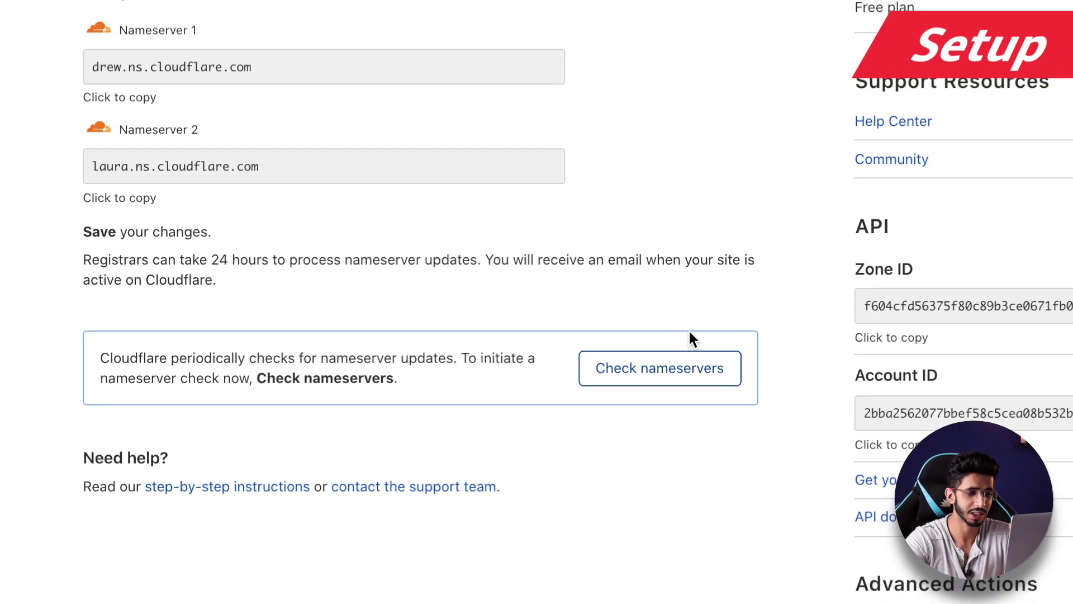
click(651, 376)
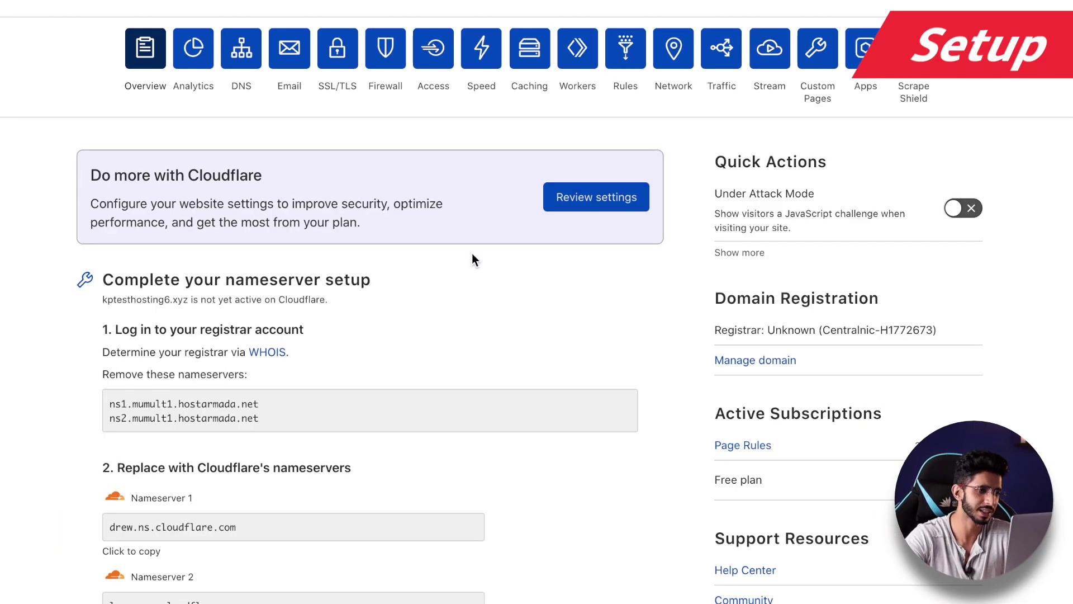
In the site's DNS records, switch the cpcalendars record's proxy off and back on without saving.
click(241, 89)
scroll(509, 294, down, 1)
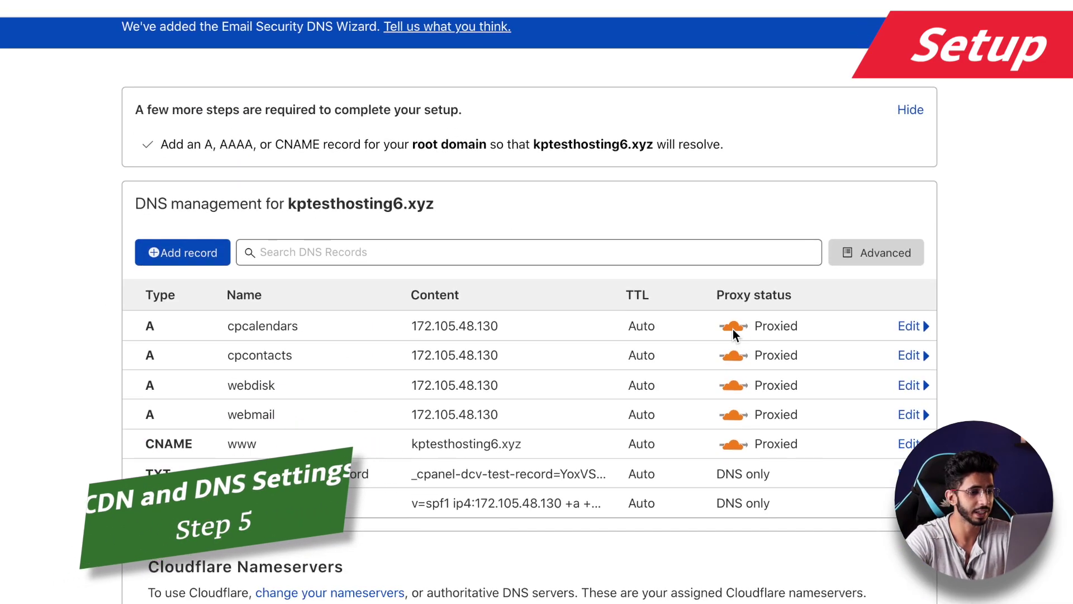
click(733, 329)
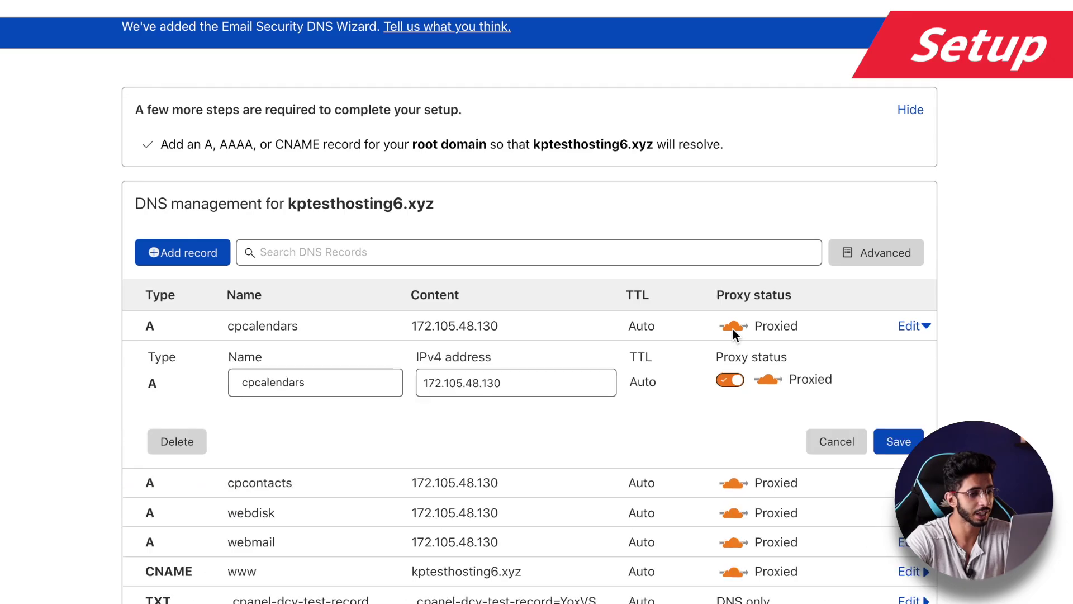
click(728, 381)
click(726, 382)
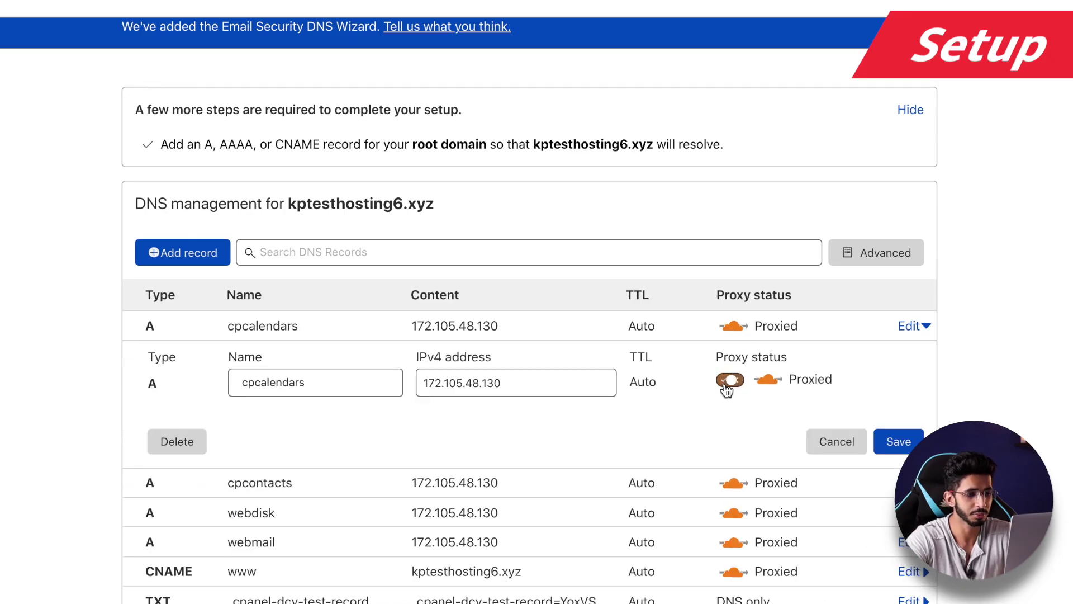
scroll(703, 460, down, 6)
scroll(703, 460, down, 3)
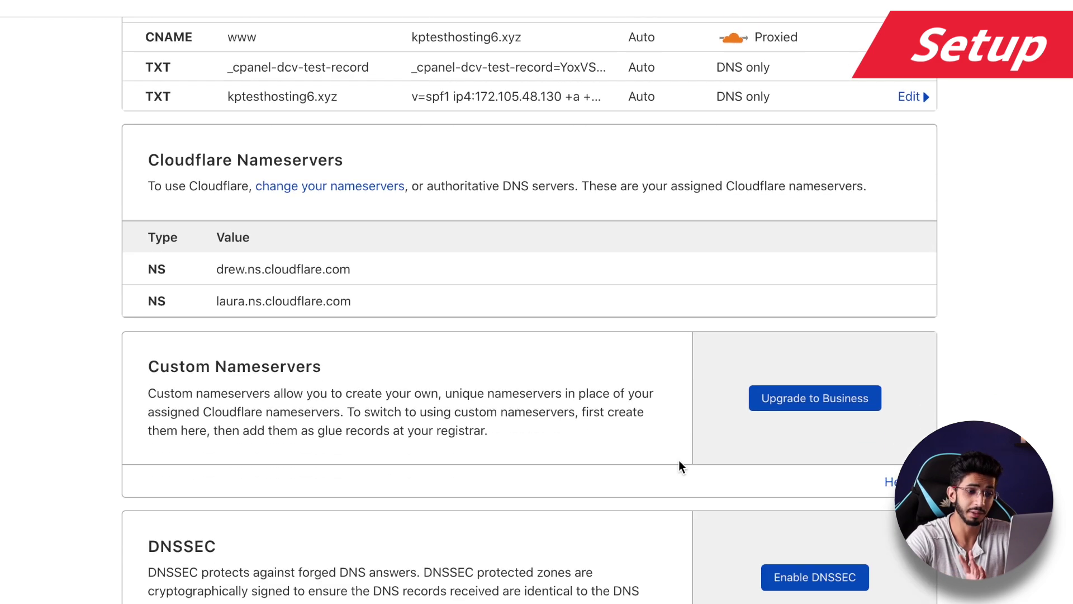
scroll(458, 421, up, 10)
scroll(458, 422, down, 1)
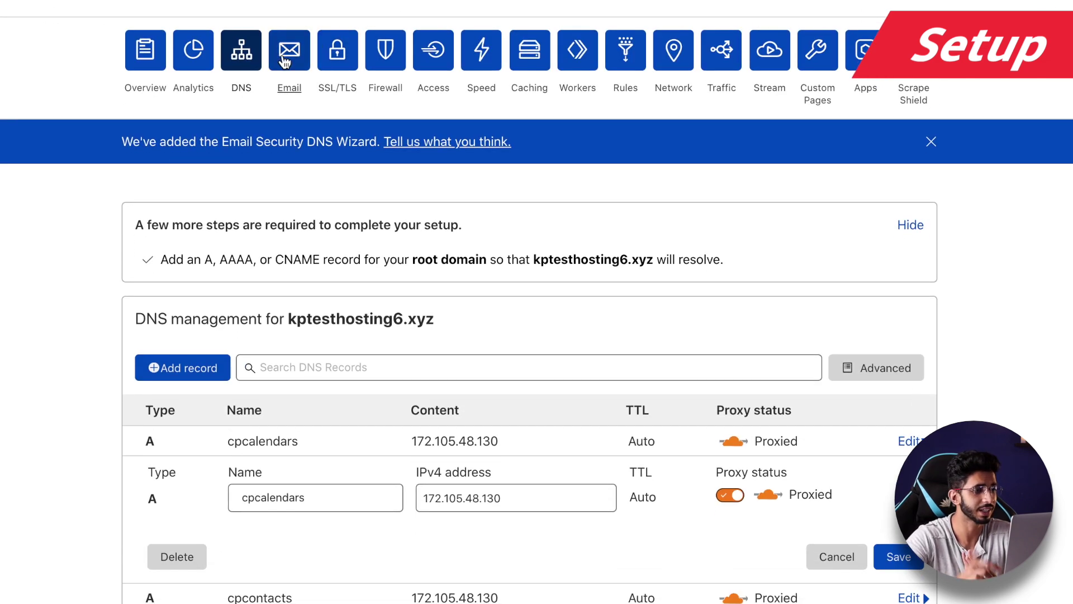
Open the site's SSL/TLS encryption mode settings and select Flexible.
click(285, 60)
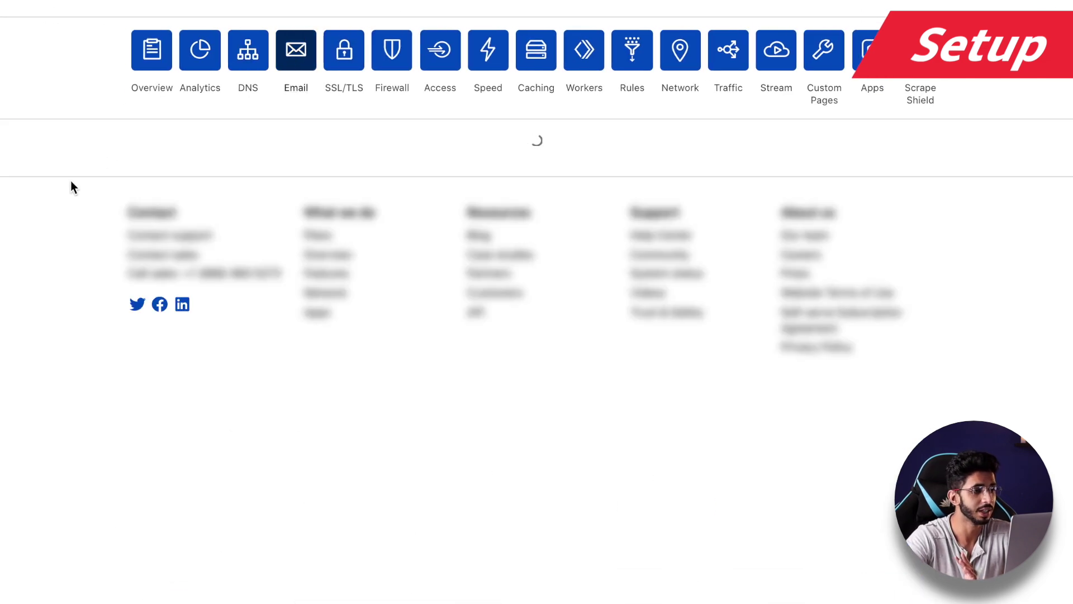
click(336, 88)
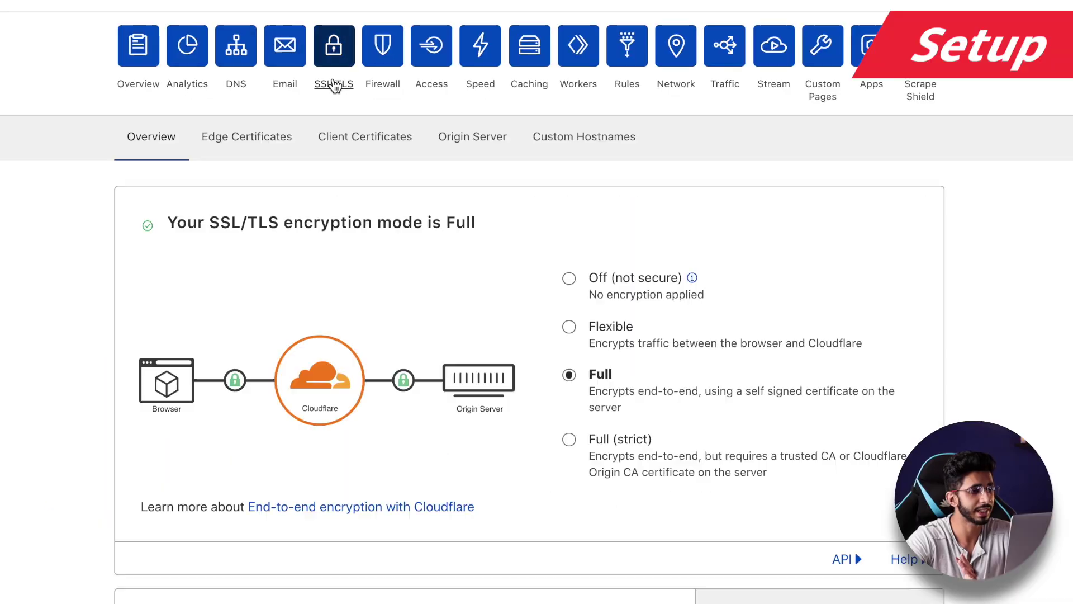
scroll(494, 253, down, 1)
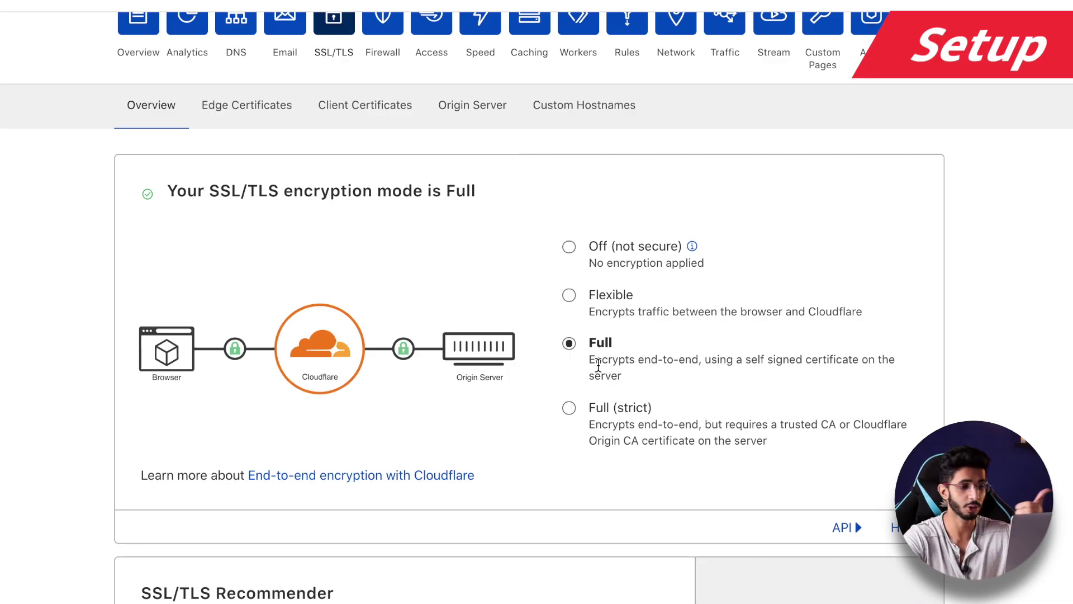
click(568, 294)
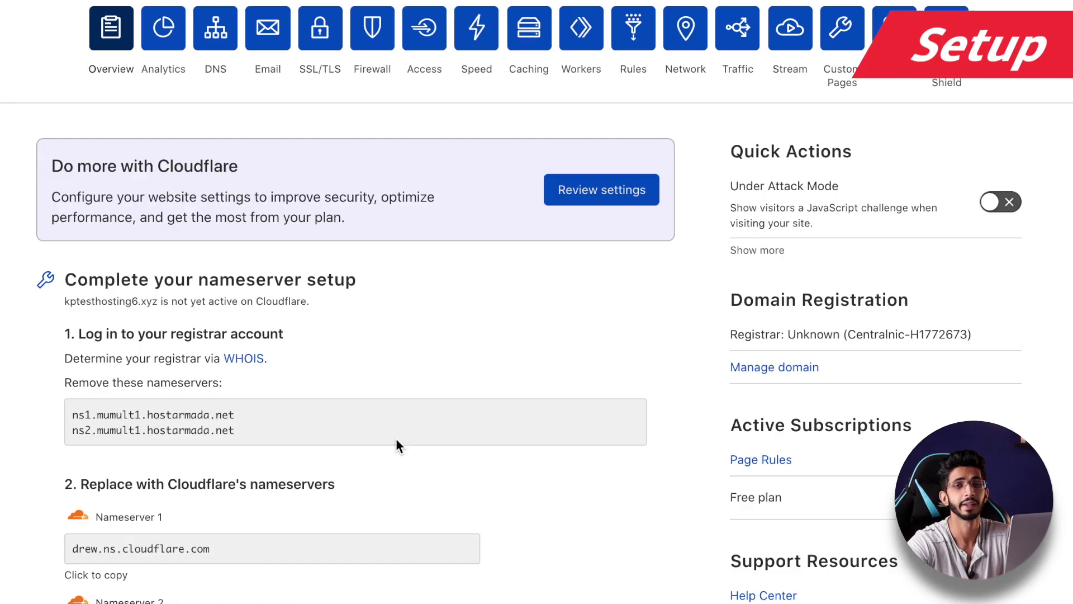
Open the caching configuration and review the Purge Cache, Caching Level and Browser Cache TTL settings.
click(526, 75)
click(309, 143)
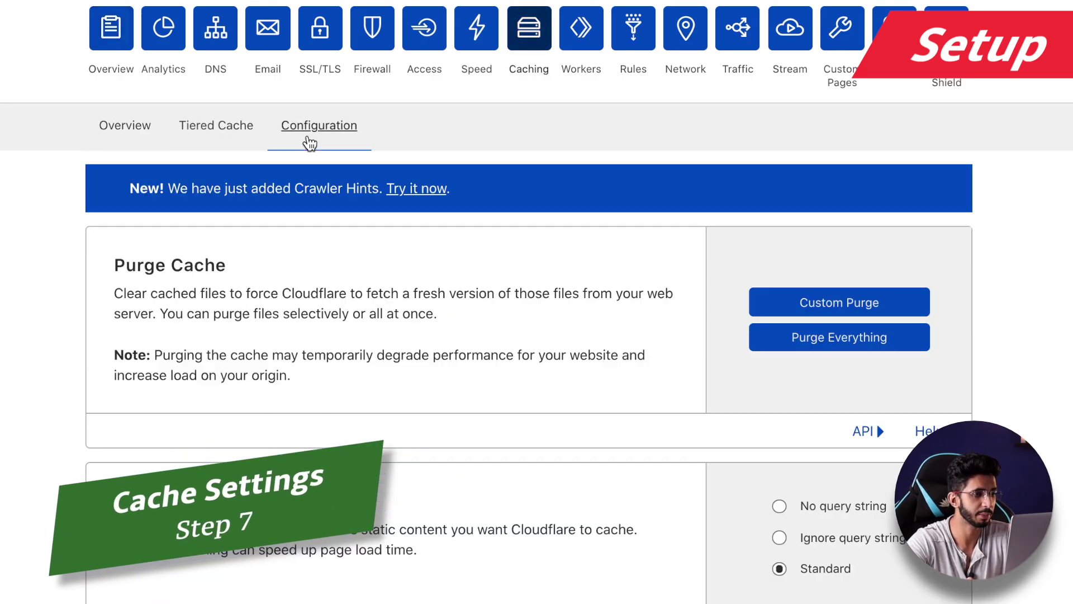
scroll(618, 319, down, 1)
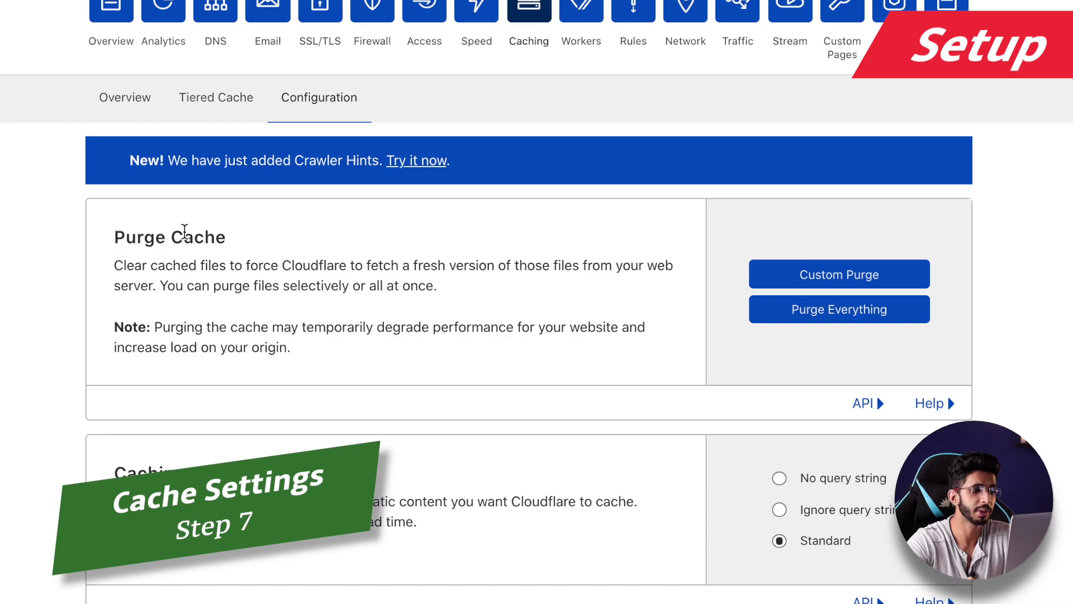
drag(186, 235, 474, 300)
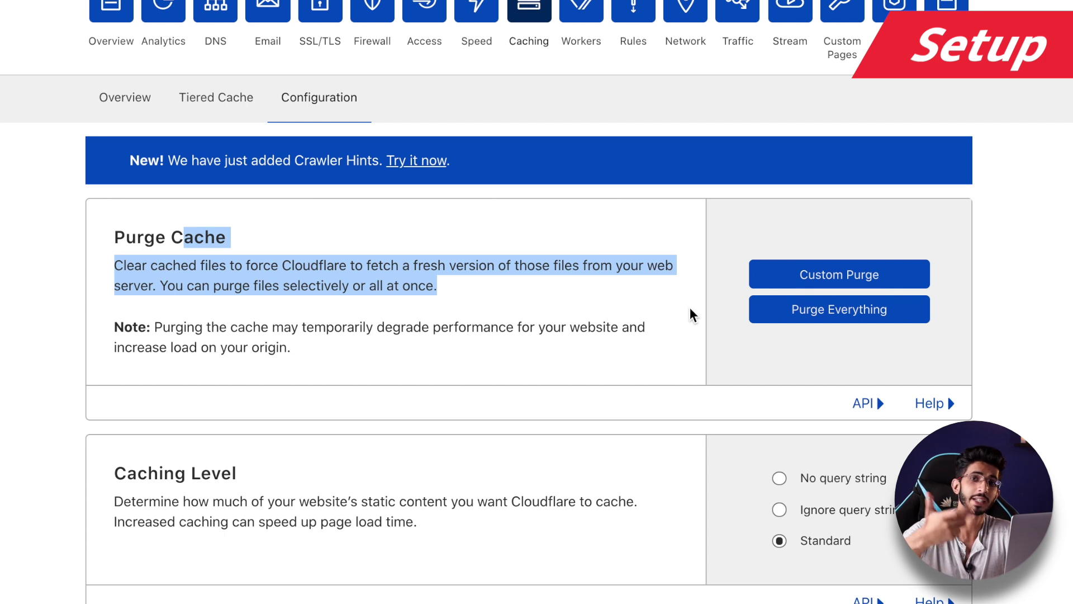
click(290, 277)
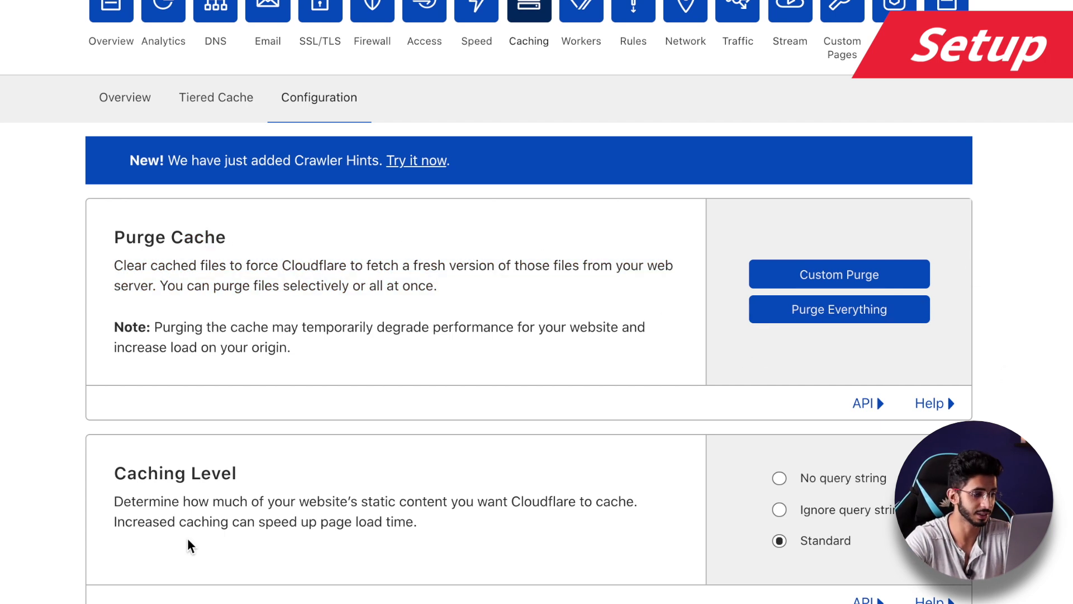
scroll(189, 545, down, 2)
scroll(615, 414, down, 7)
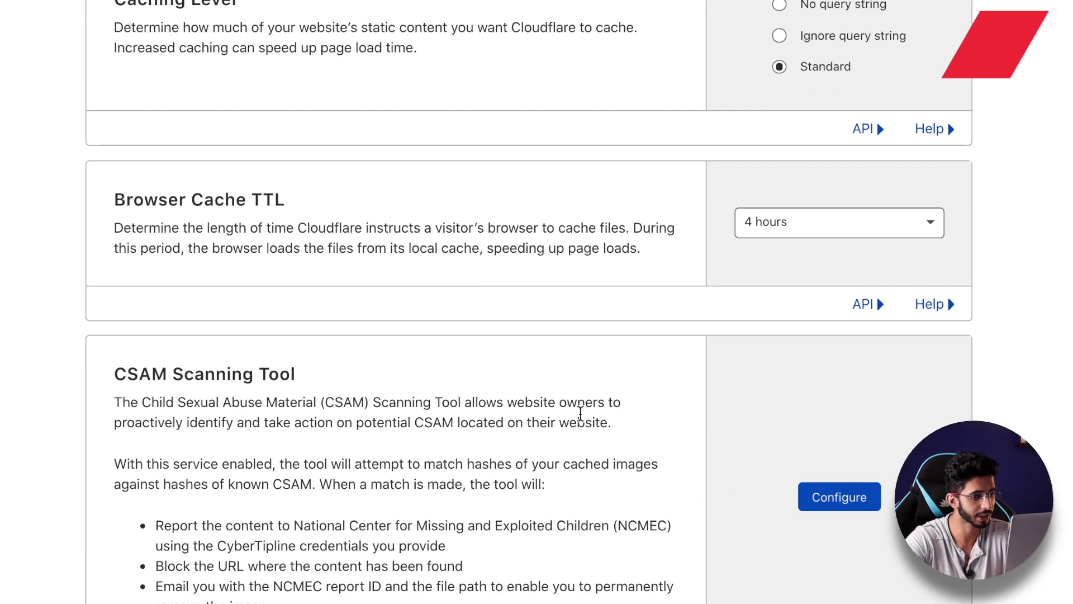